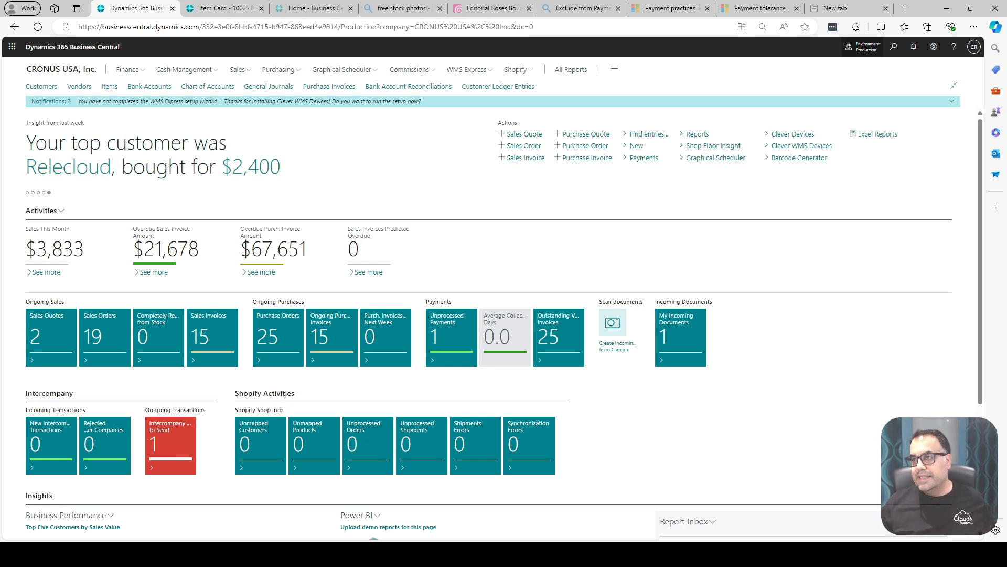
Search for "dimension" and expand the results to show all matching pages and tasks.
left_click(894, 46)
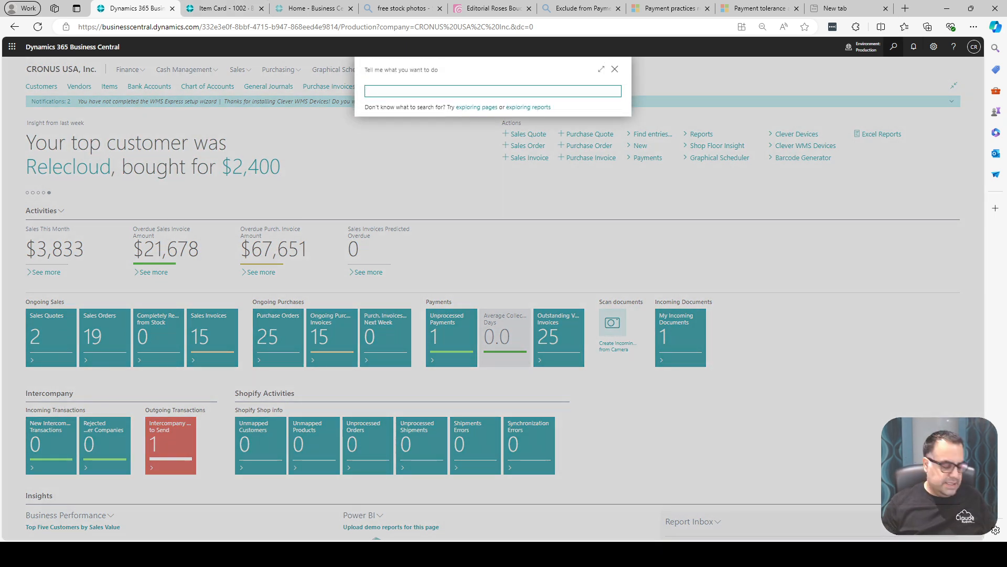
type("dimens")
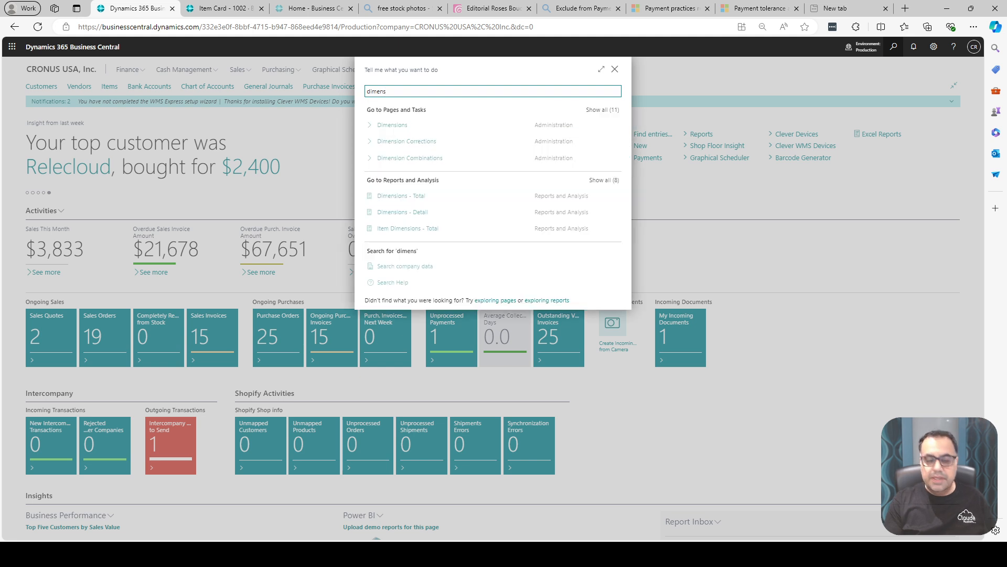
type("ion")
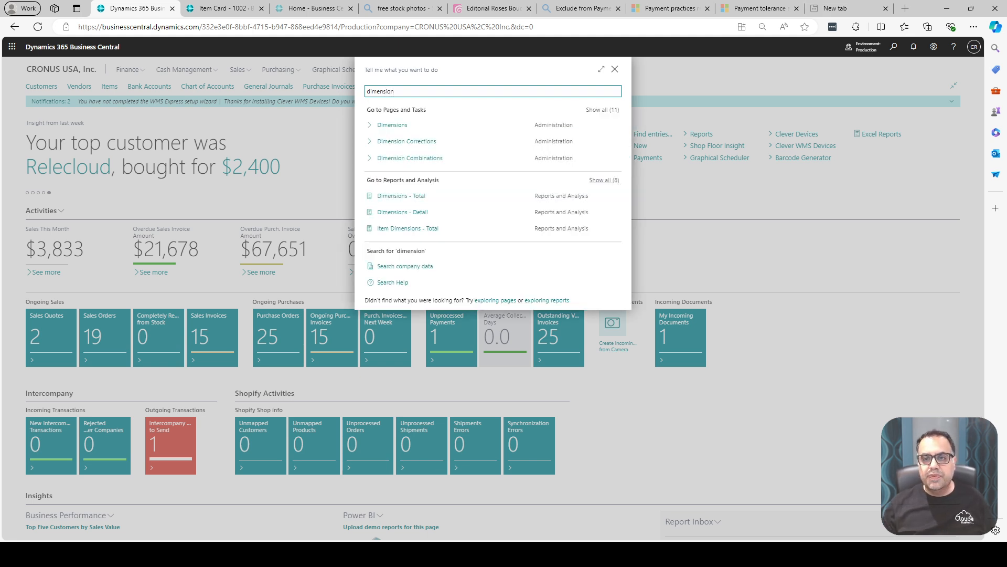
left_click(602, 110)
Open the Default Dimension Priorities page from the search results and expand it to full width.
key("Down")
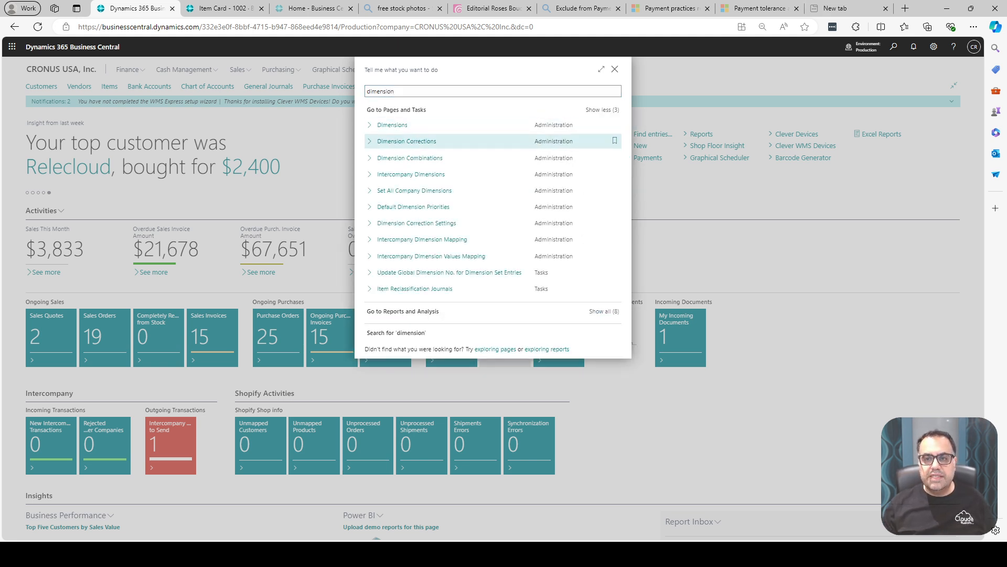
key("Down")
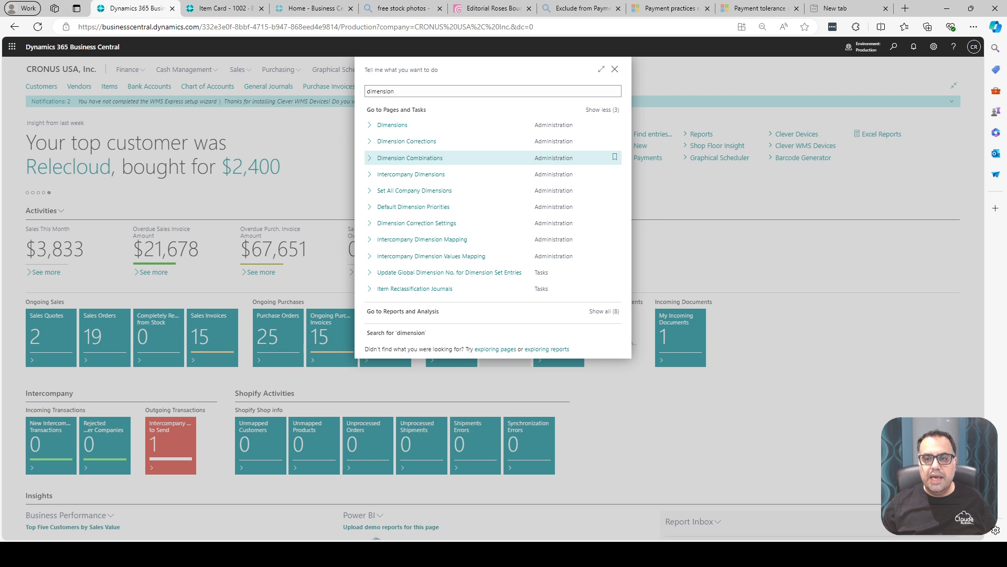
key("Down")
key("Down")
key("Down")
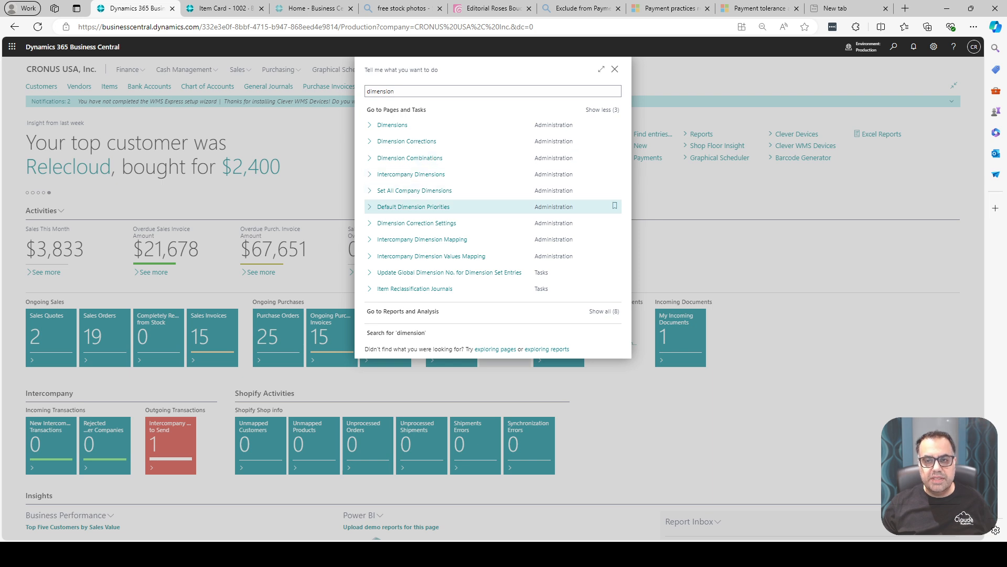
key("Up")
key("Up")
key("Up")
key("Up")
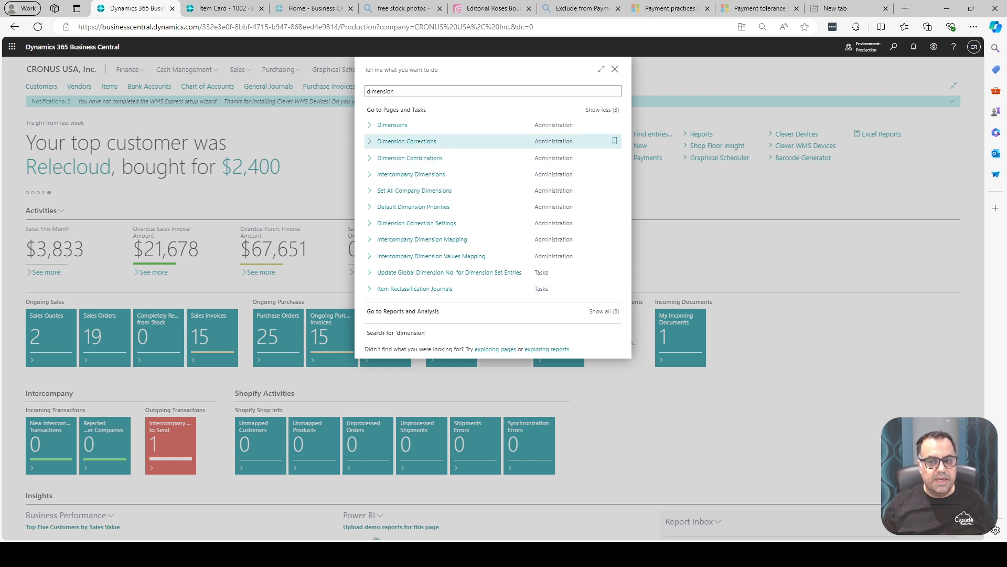
key("Down")
key("Down")
key("Down")
key("Down")
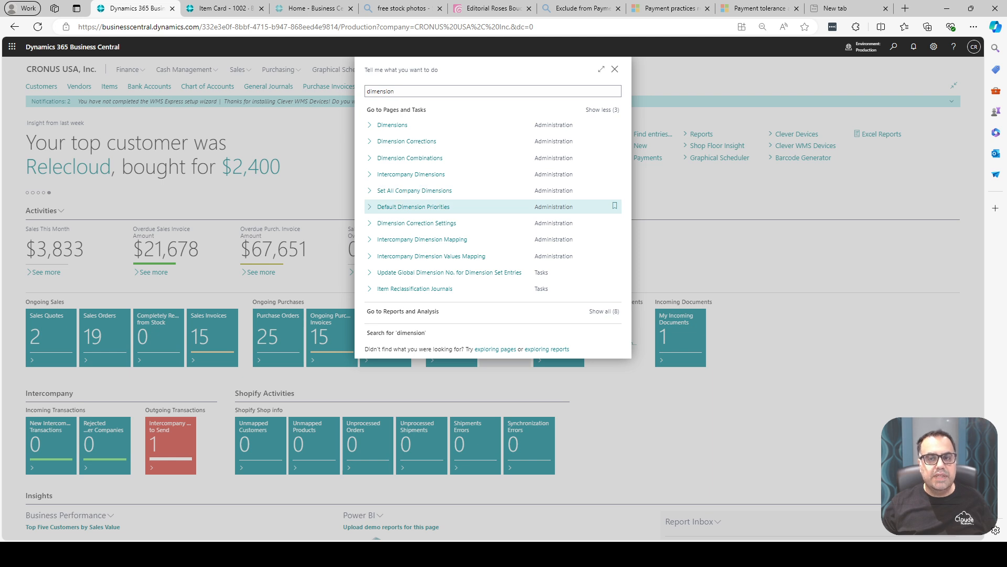
key("Return")
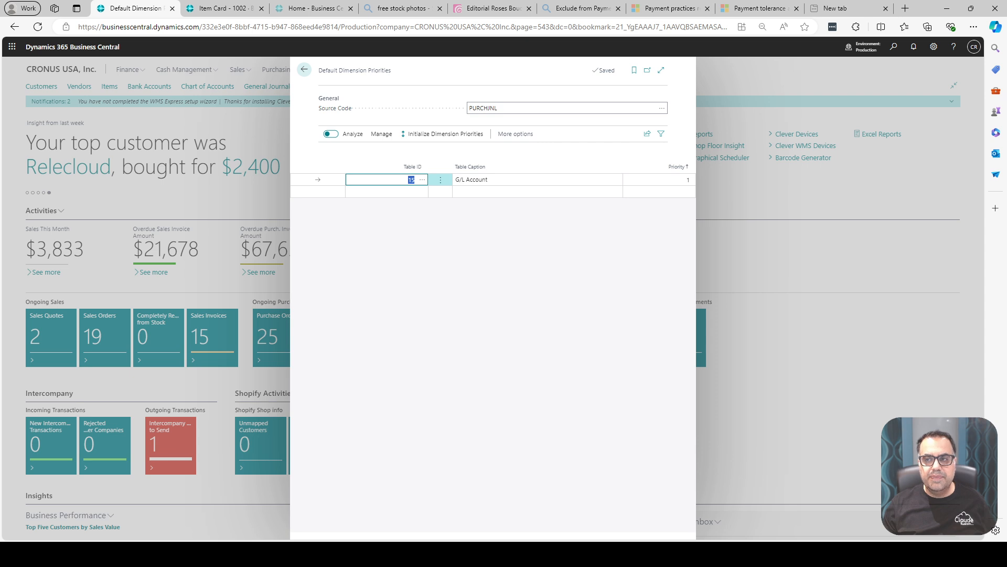
left_click(661, 70)
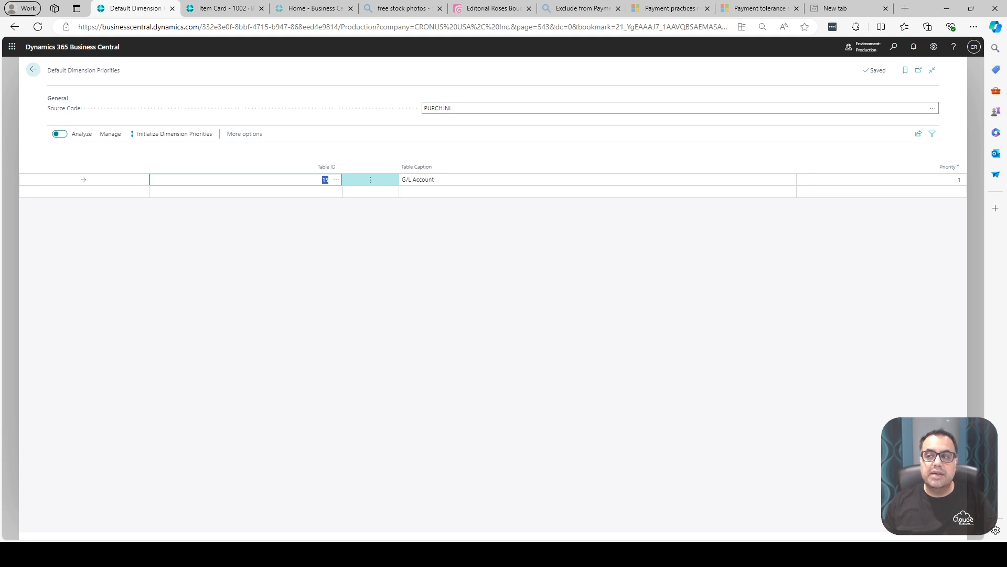
Find the source codes matching "sale" and set the Source Code of the default dimension priorities to SALES.
left_click(933, 108)
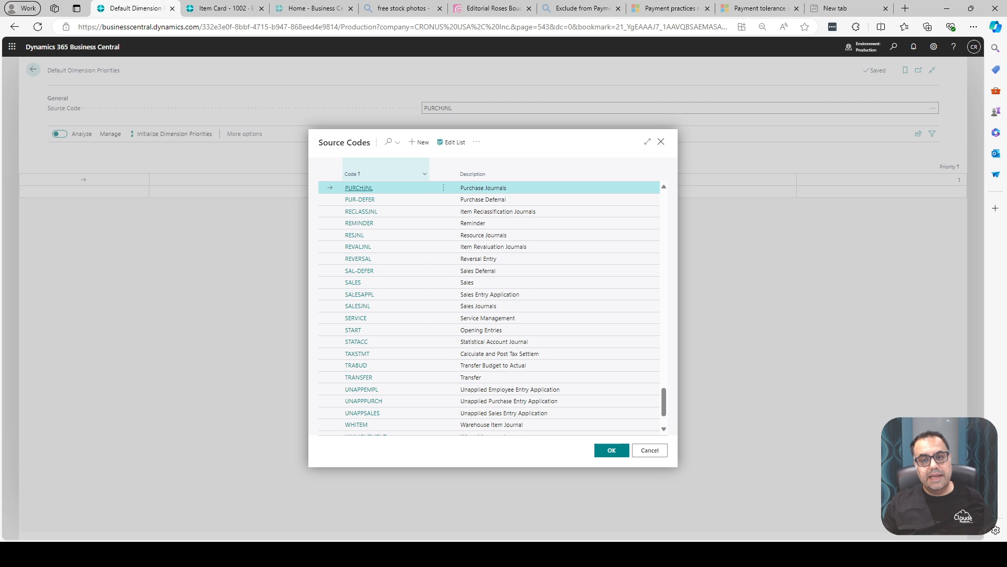
left_click(388, 142)
type("sale")
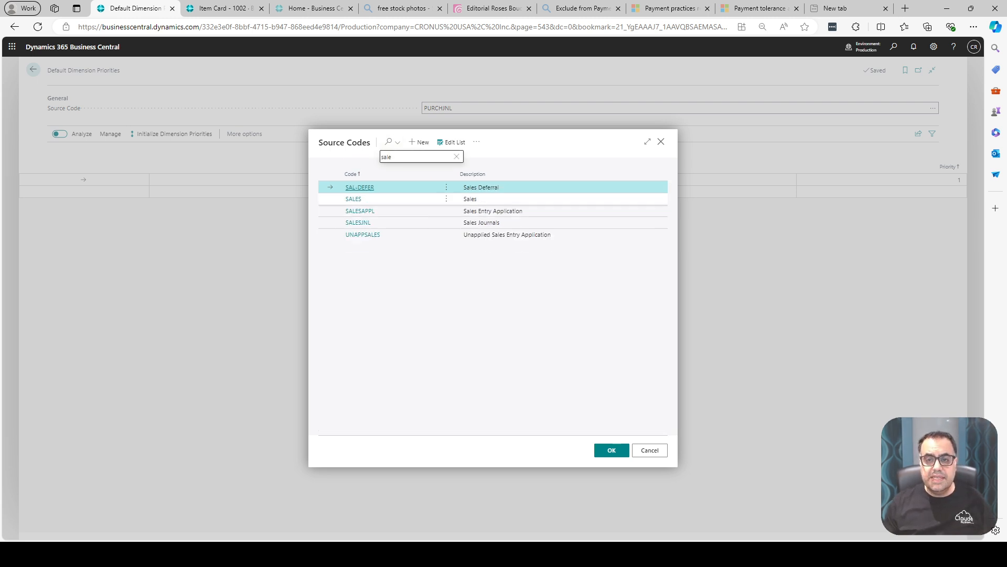
left_click(419, 199)
left_click(612, 450)
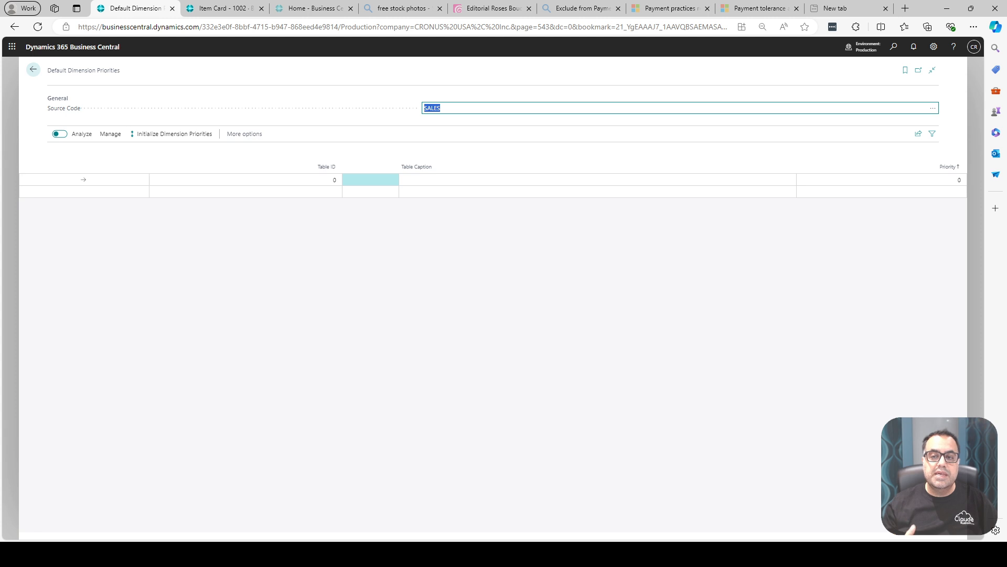
Add a priority line for table 18 (Customer) with priority 1.
left_click(326, 180)
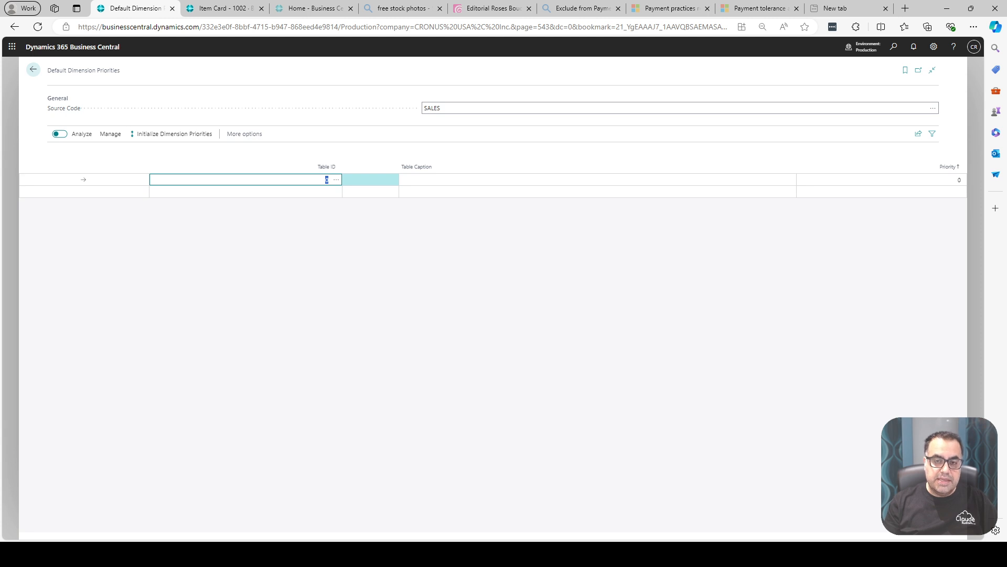
type("18")
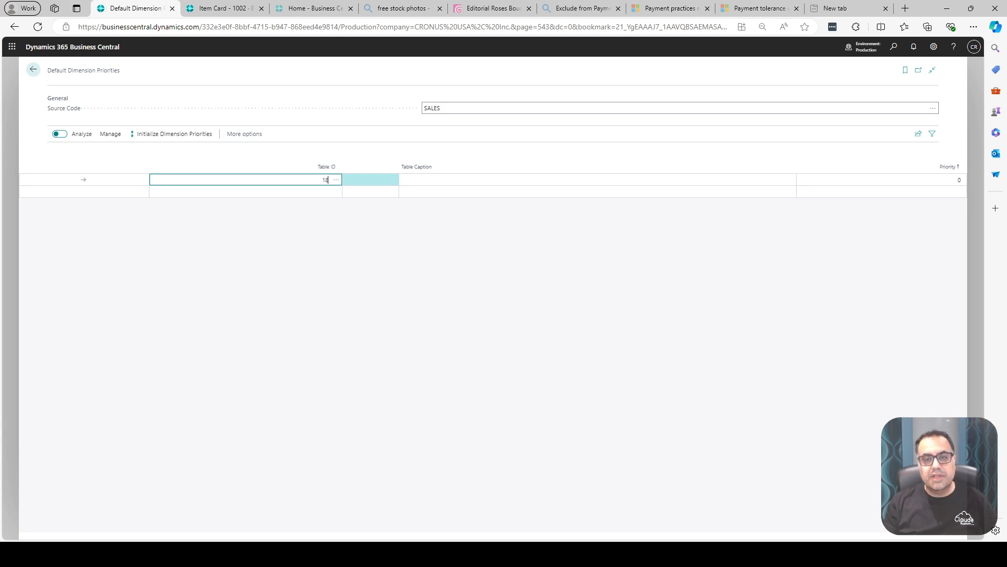
key("Tab")
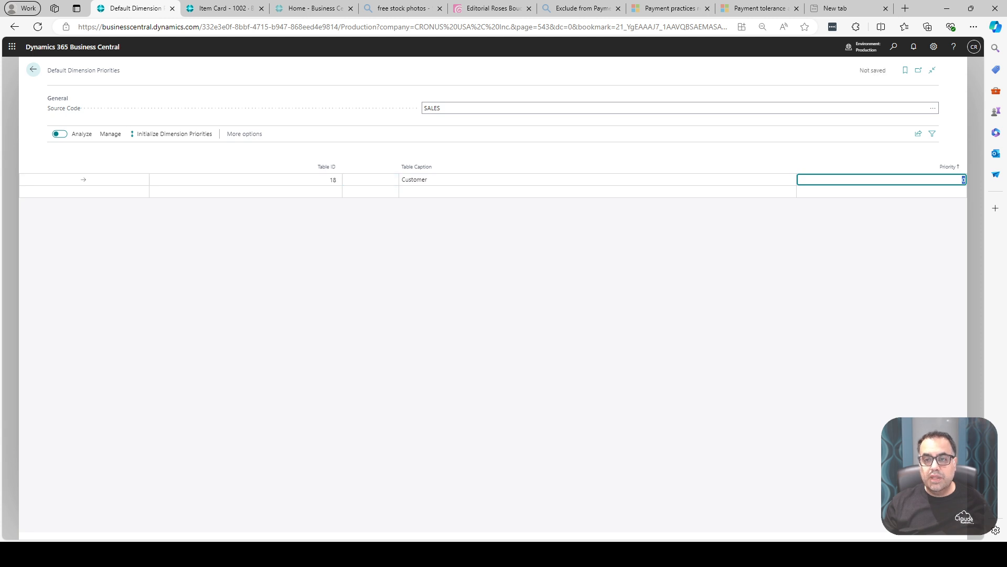
type("1")
key("Tab")
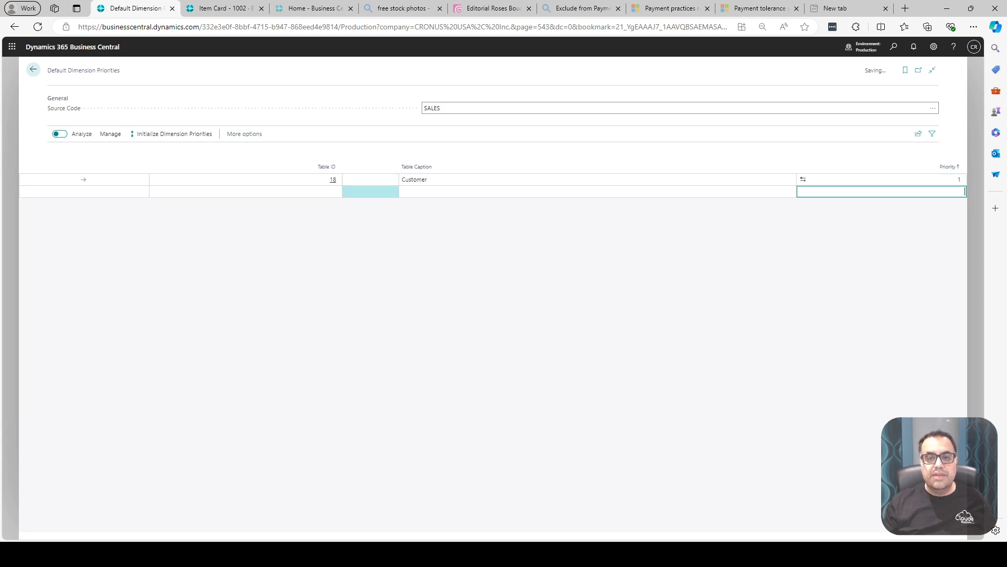
Add a second priority line for table 15 (G/L Account) with priority 2.
left_click(333, 191)
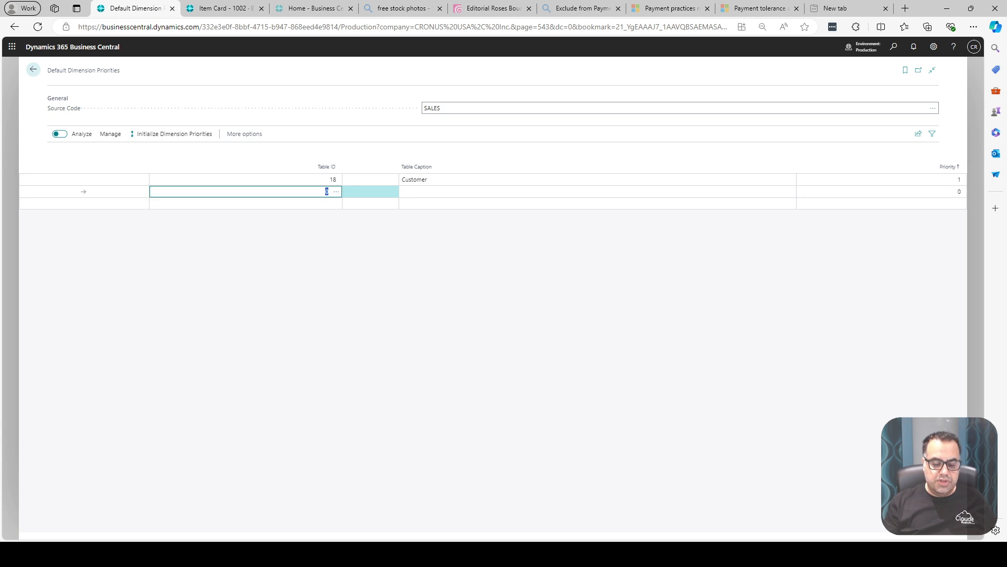
type("15")
key("Tab")
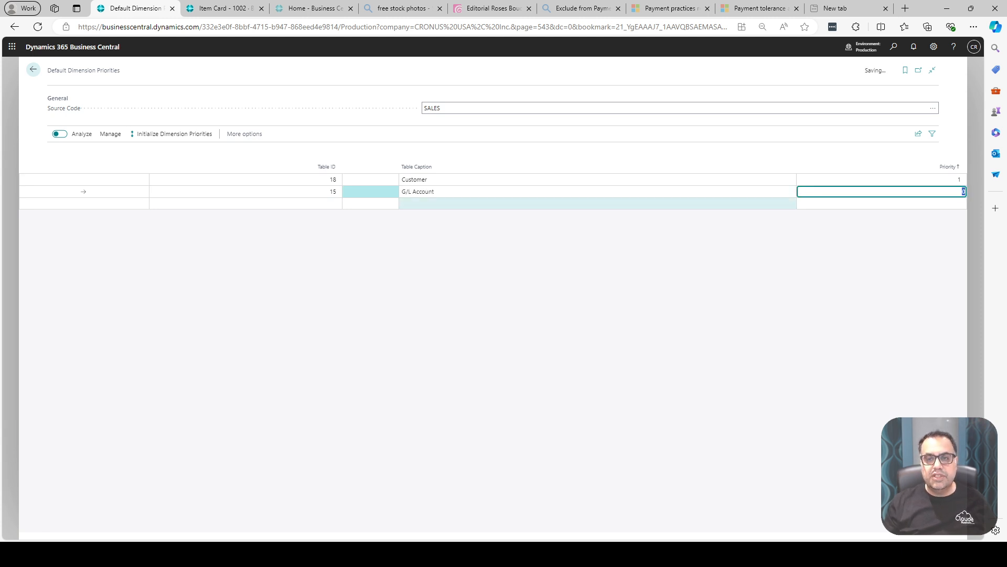
key("Tab")
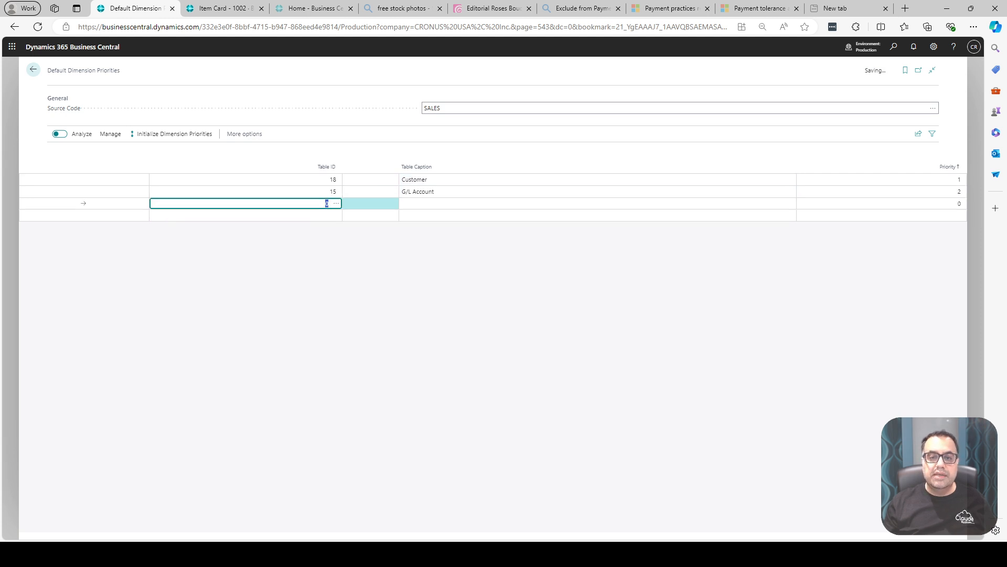
Add a third priority line for table 14 (Location), picked from the object list, with priority 3.
left_click(336, 203)
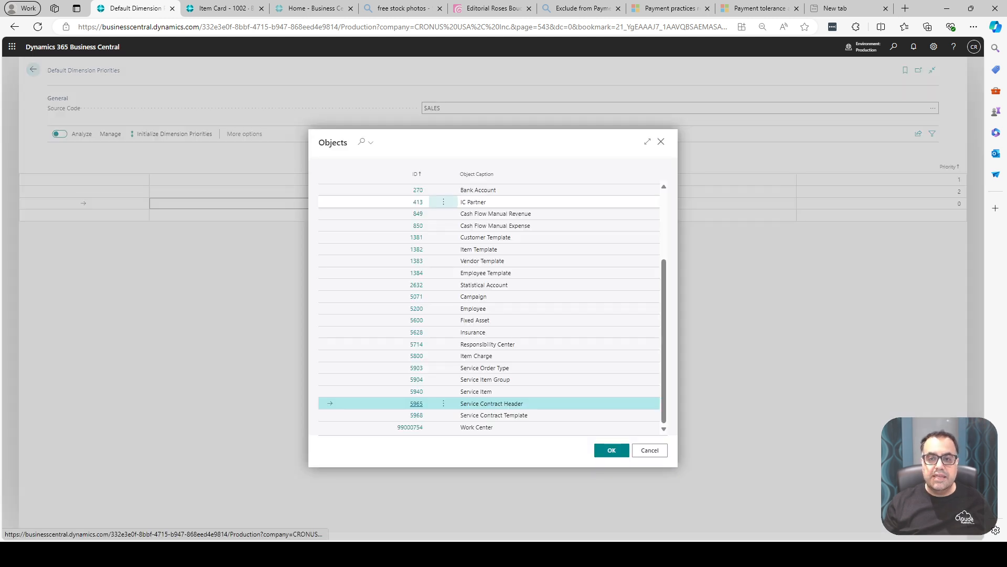
left_click_drag(663, 321, 664, 246)
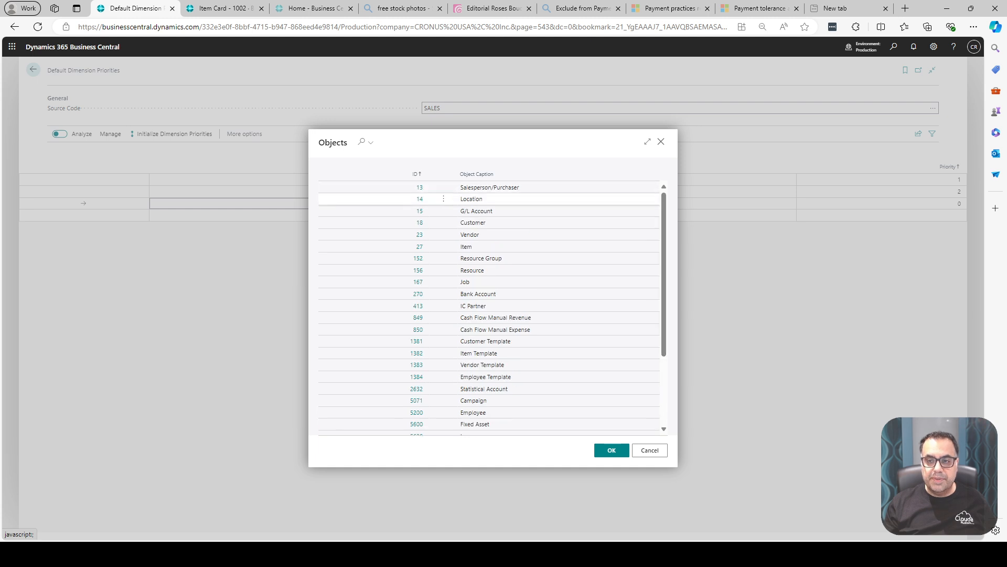
left_click(471, 199)
left_click(612, 450)
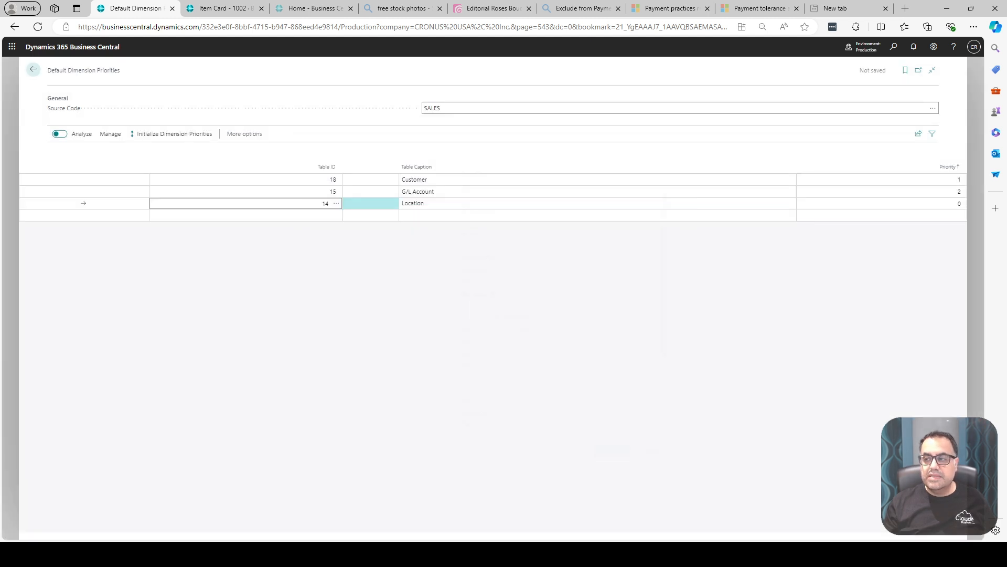
key("Tab")
type("3")
key("Return")
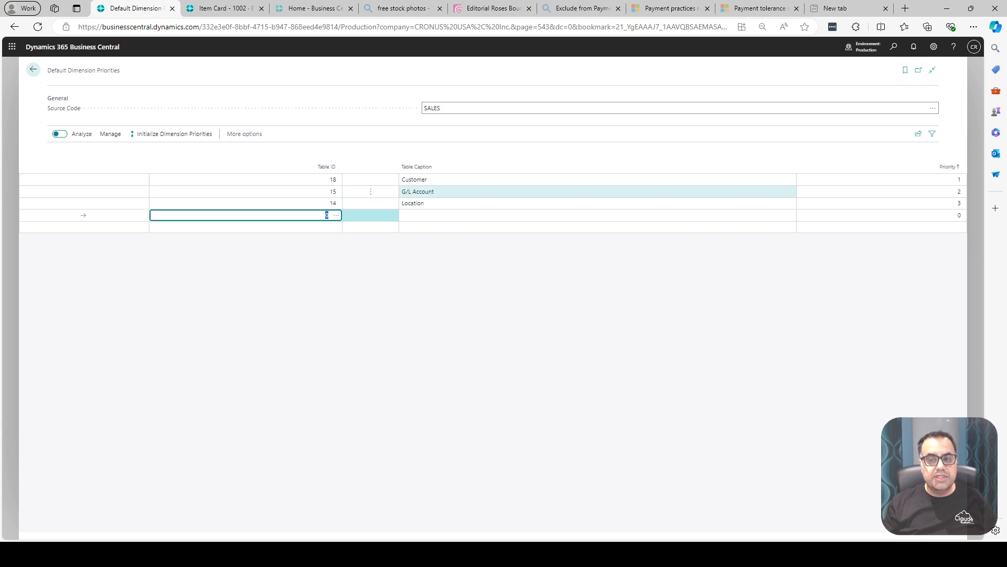
left_click(418, 192)
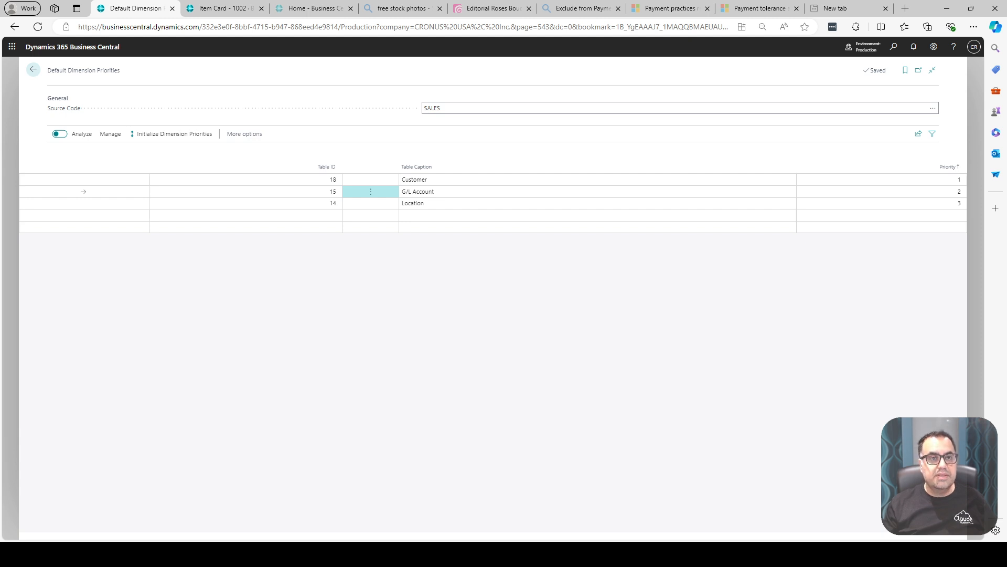
Leave the default dimension priorities, search for "dimension" and open the Dimension Combinations page.
left_click(33, 69)
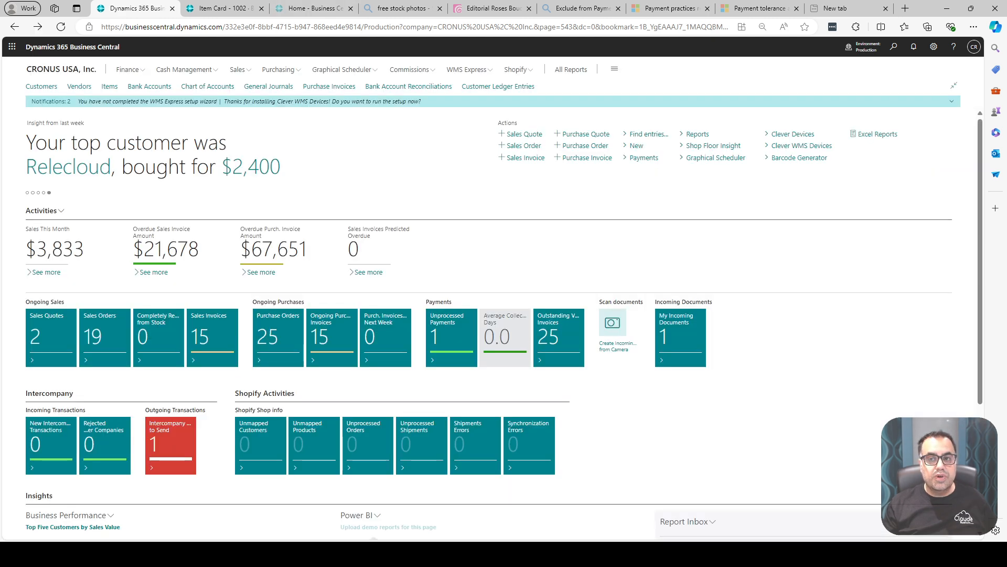
left_click(894, 46)
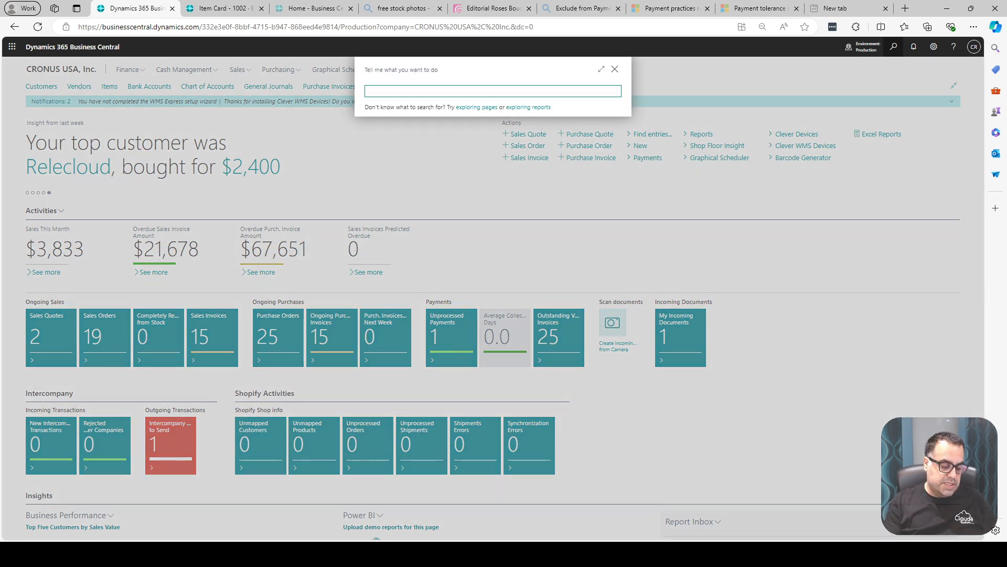
type("dimension")
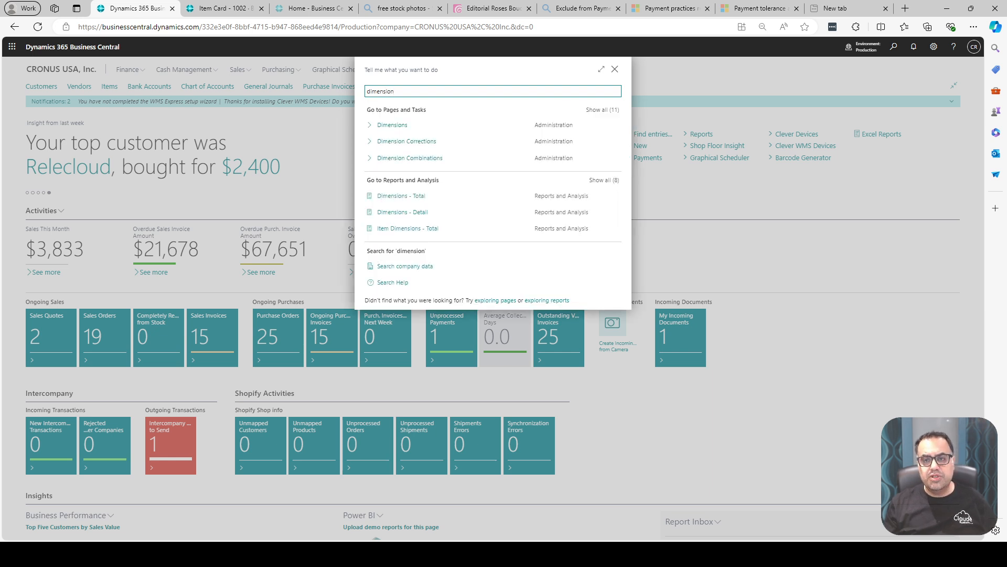
key("Down")
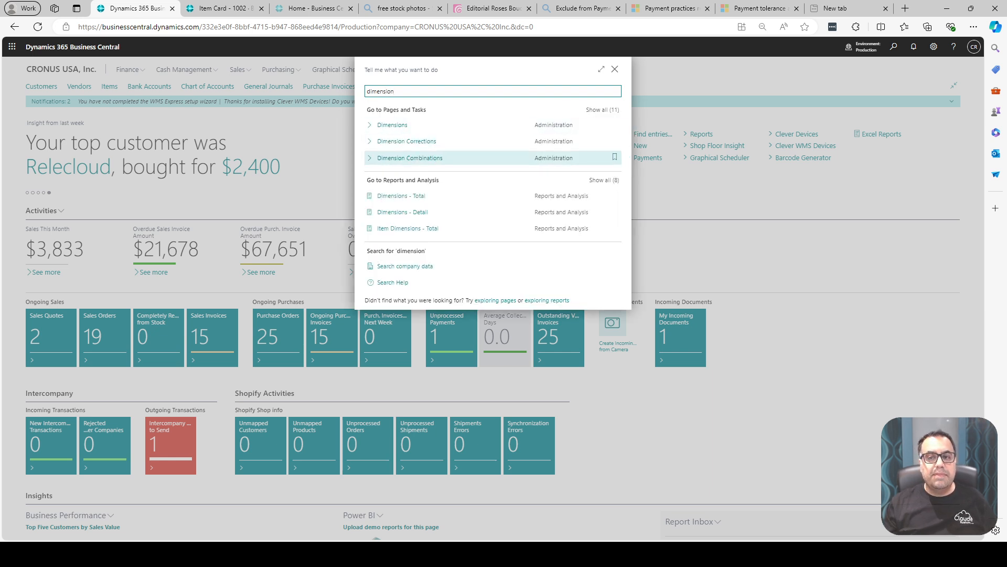
key("Return")
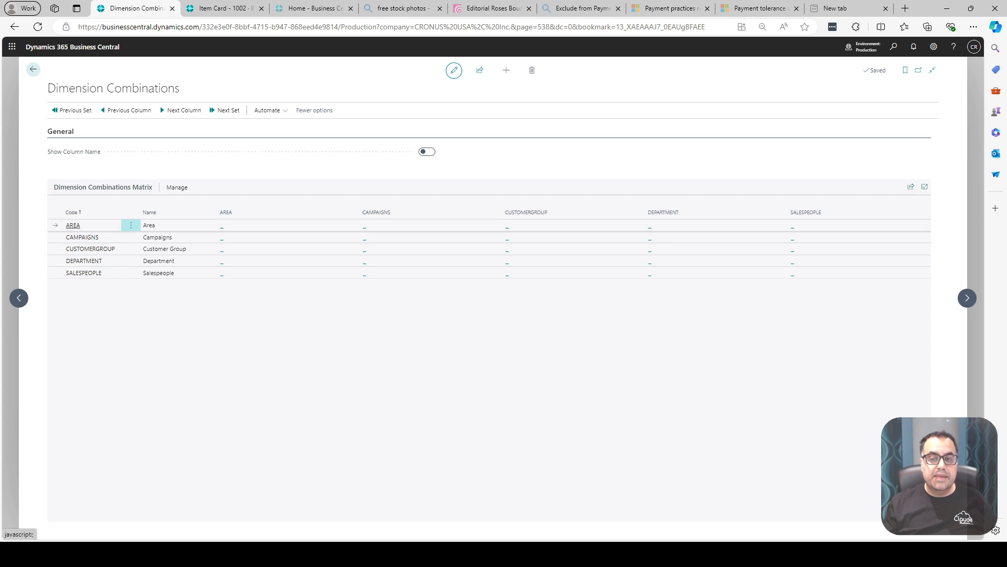
Set the combination of the AREA and CAMPAIGNS dimensions to Blocked in the matrix.
left_click(364, 226)
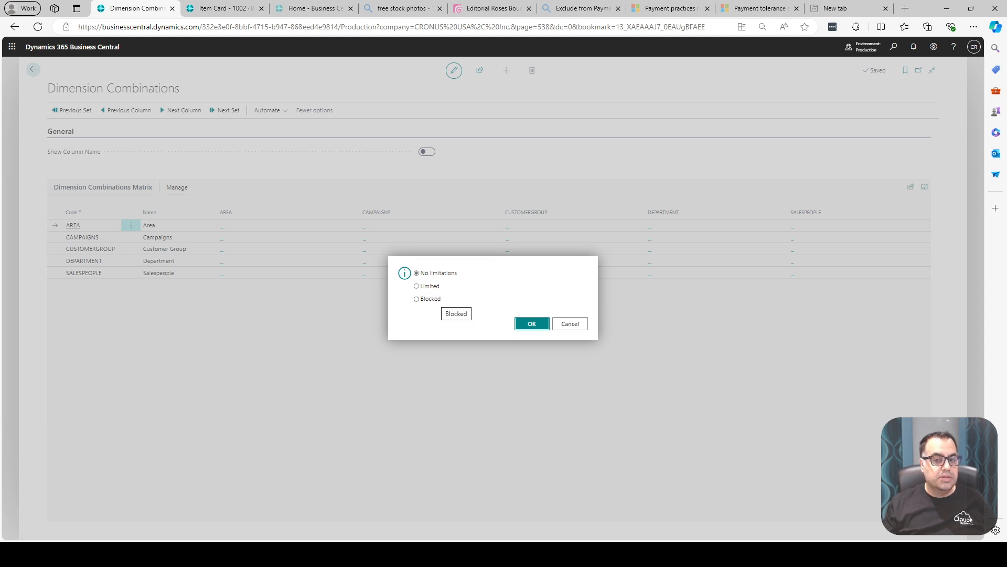
left_click(434, 299)
left_click(532, 323)
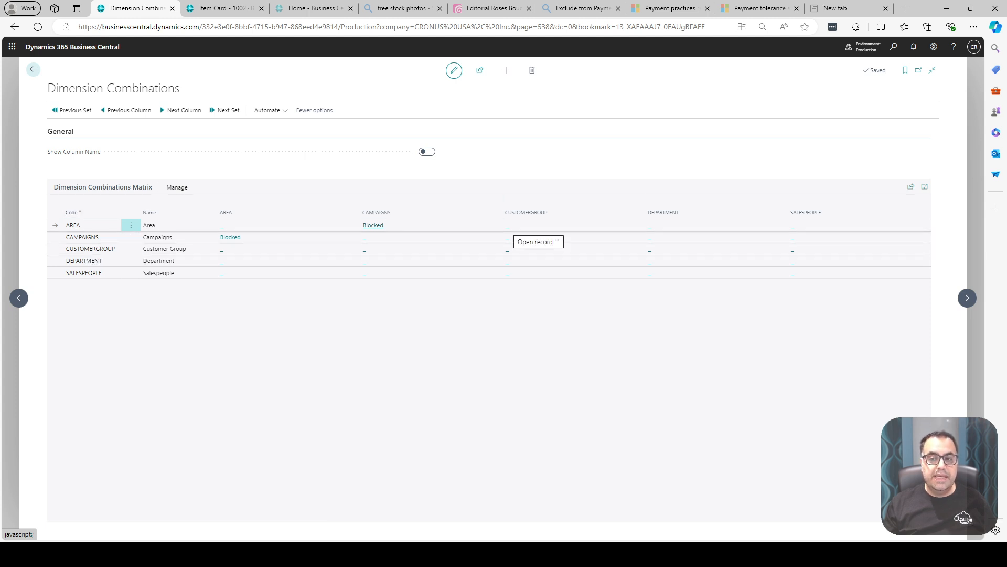
Set the combination of the AREA and CUSTOMERGROUP dimensions to Limited in the matrix.
left_click(507, 238)
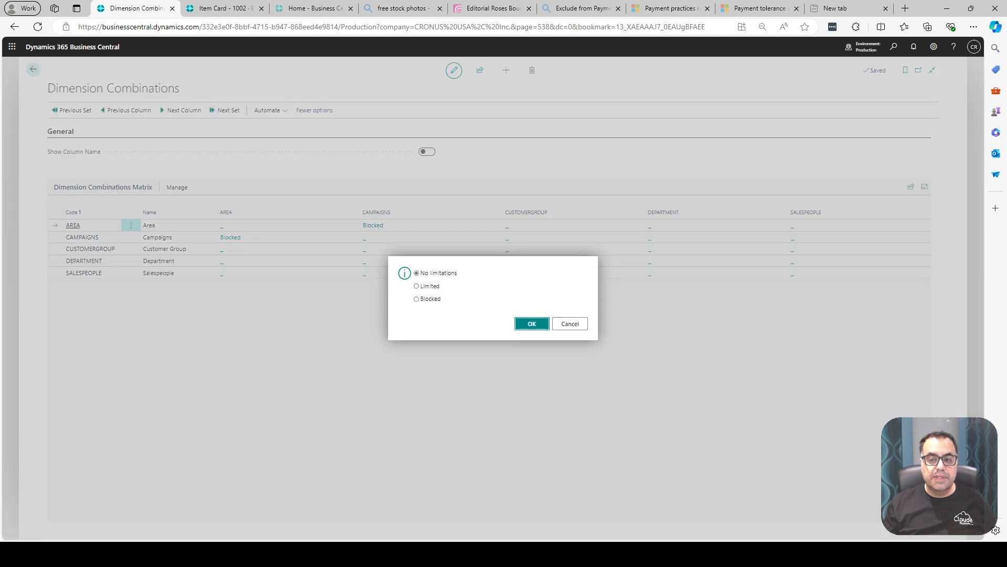
left_click(422, 286)
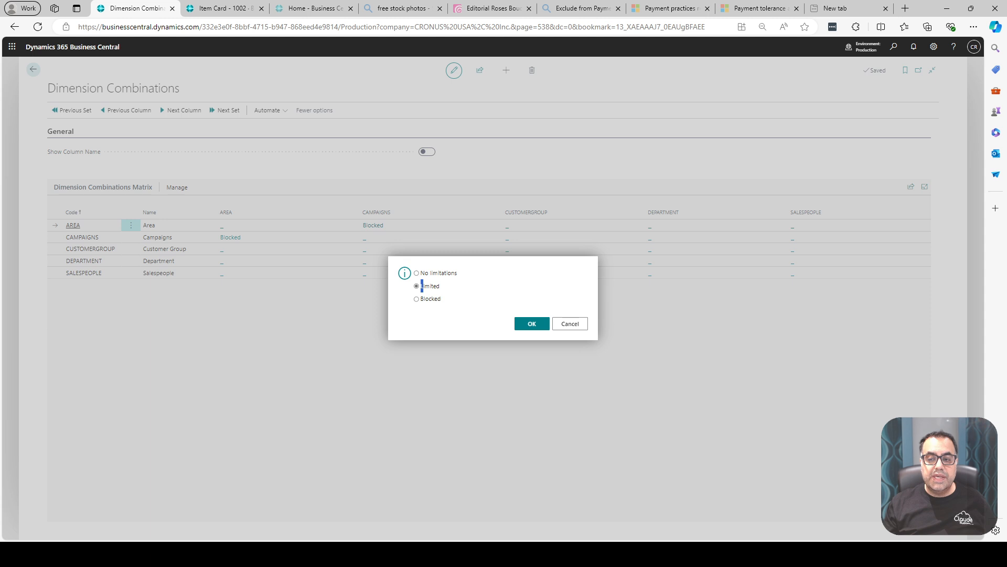
left_click(531, 323)
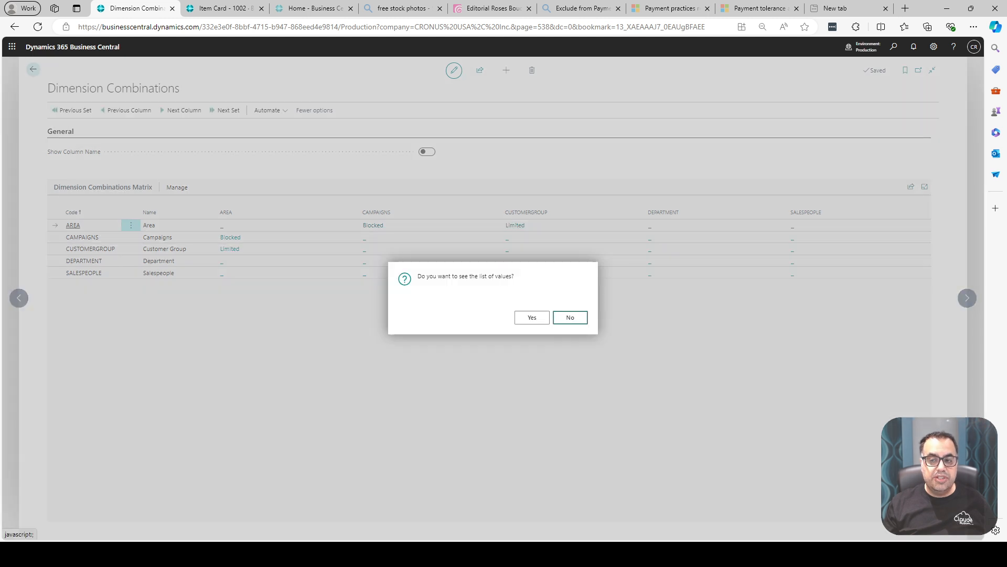
Open the AREA and CUSTOMERGROUP value combinations, set Alabama (A02) with Large Business to Blocked, and leave the Dimension Combinations page.
left_click(532, 318)
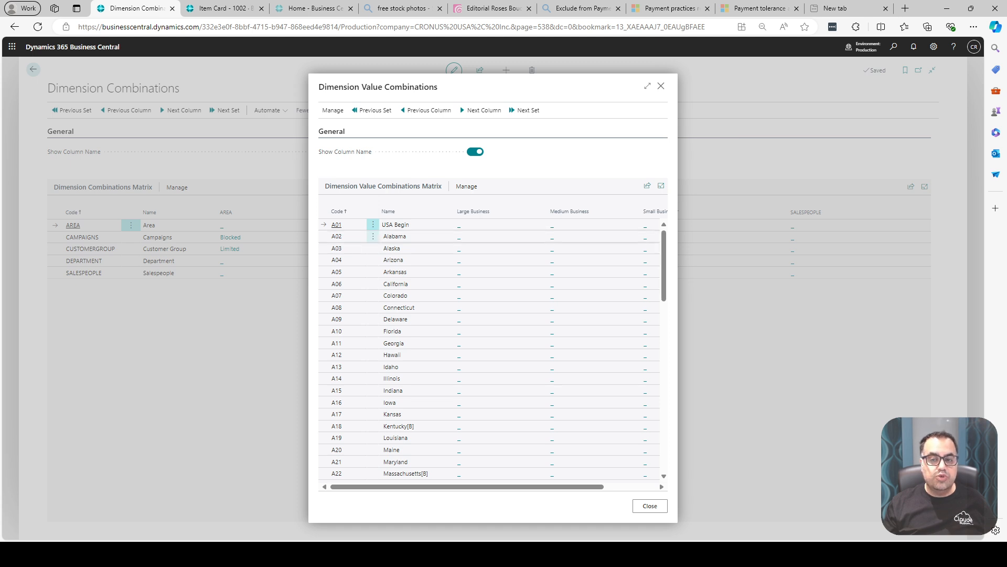
left_click(459, 237)
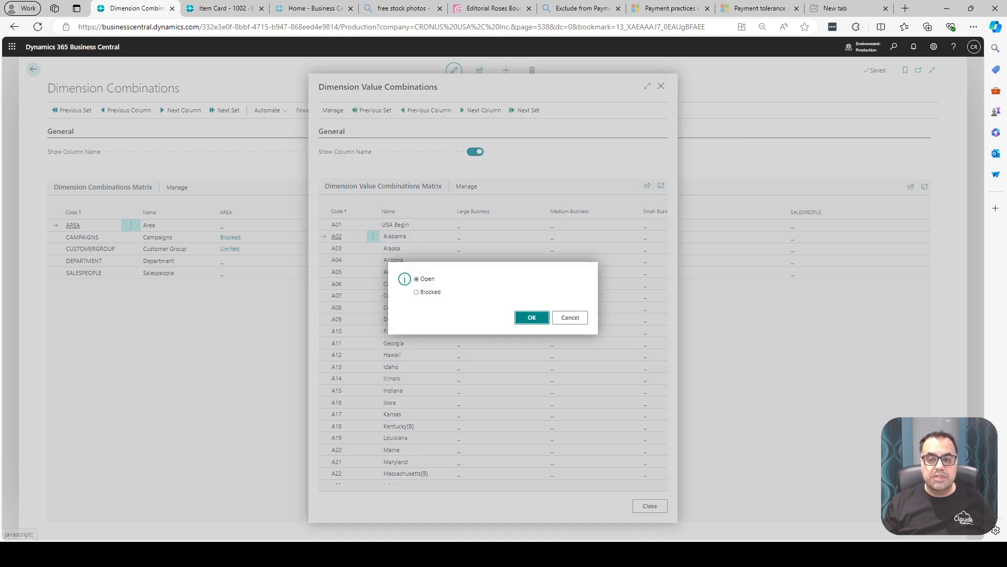
left_click(430, 292)
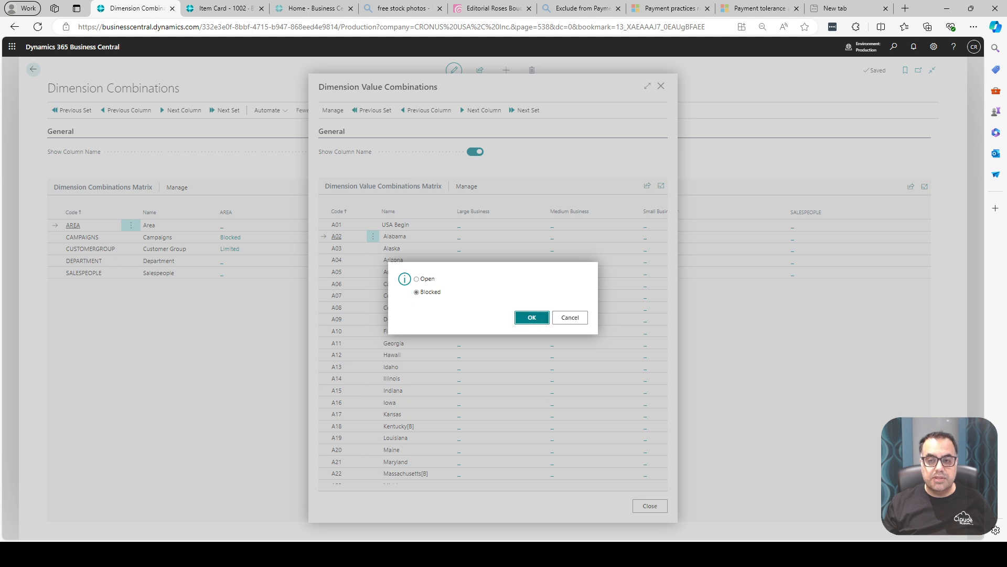
left_click(532, 317)
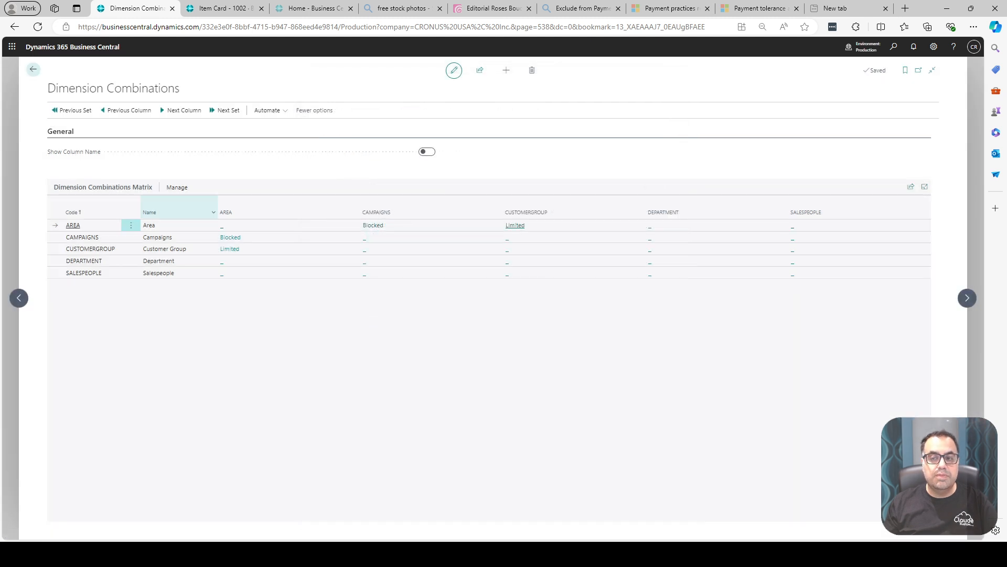
left_click(33, 70)
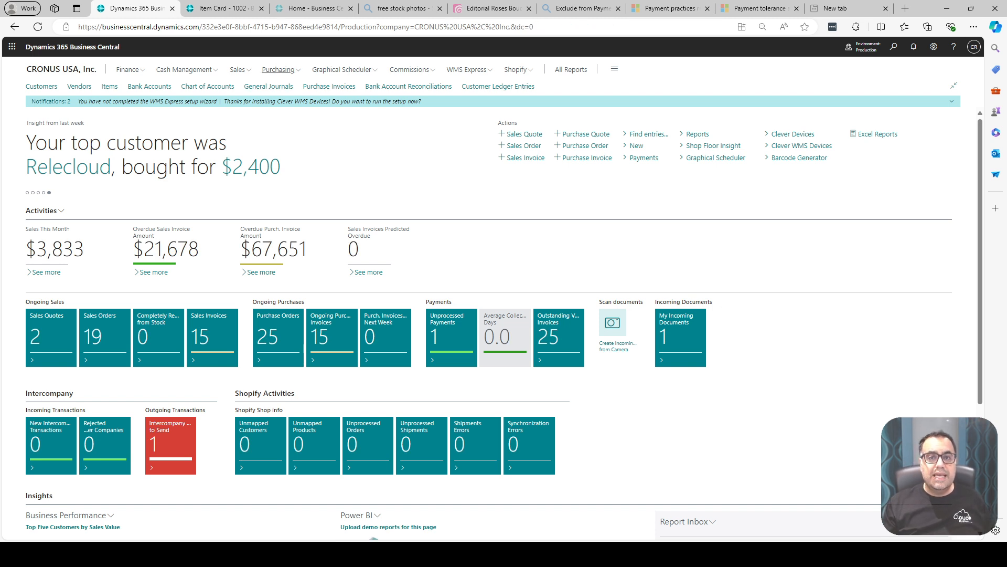
Create a new sales invoice for the customer Relecloud, picked from the full customer list.
left_click(238, 69)
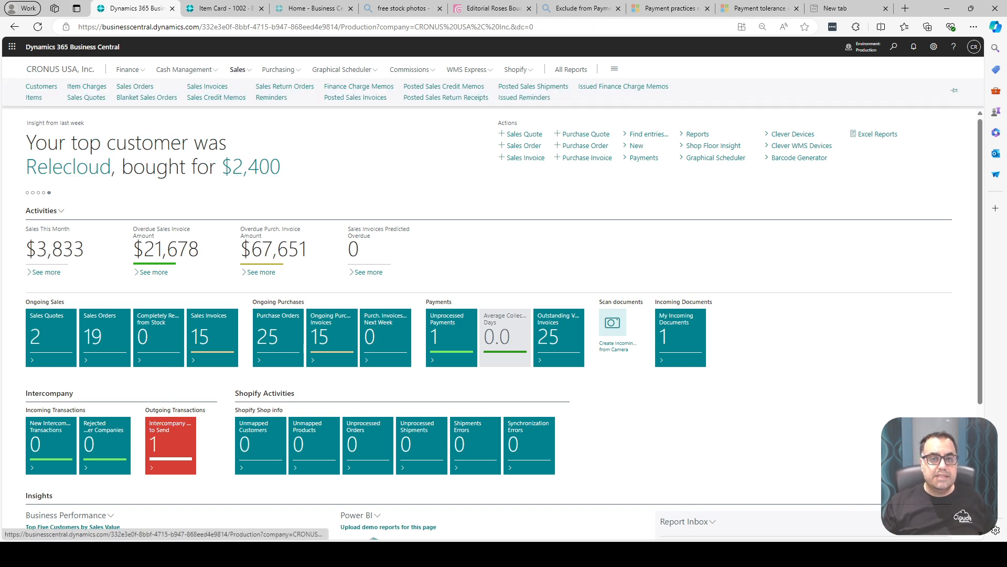
left_click(207, 86)
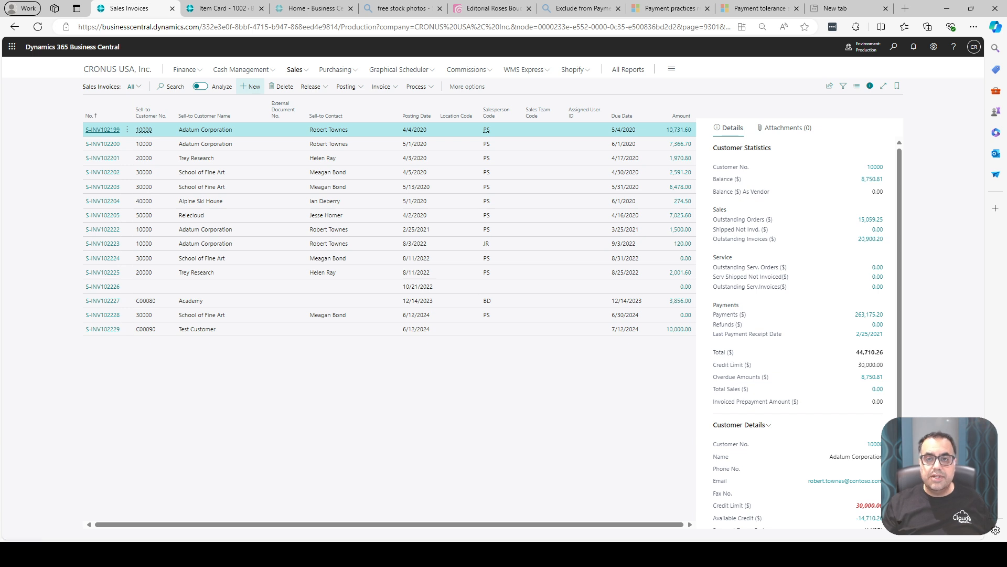
left_click(251, 87)
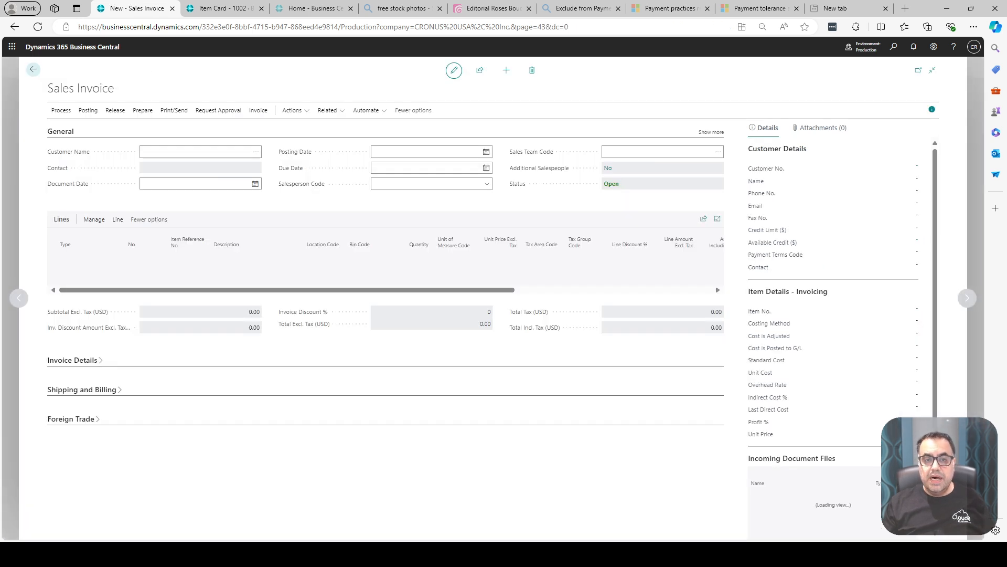
left_click(256, 151)
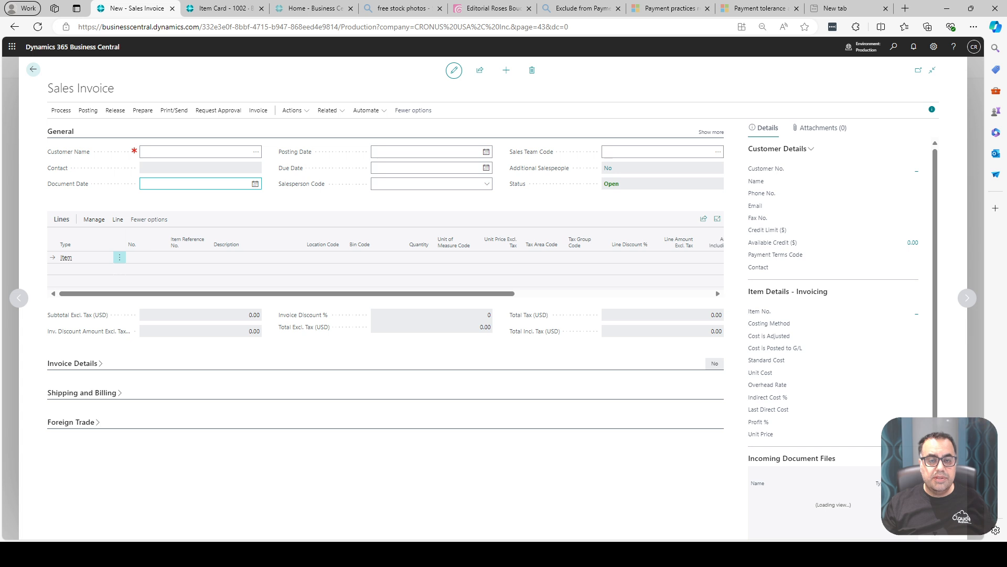
left_click(395, 235)
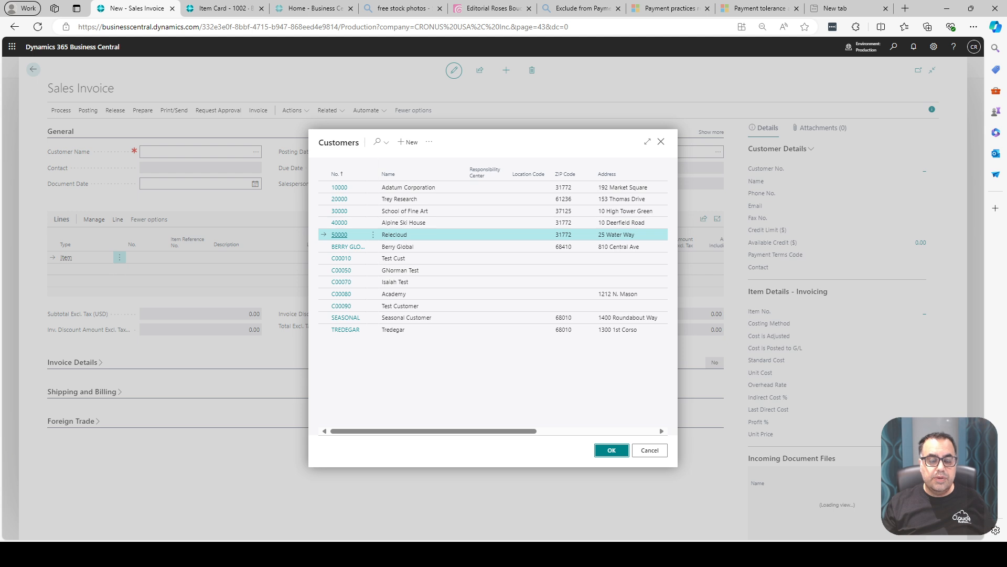
left_click(612, 450)
Fill the first invoice line with item 1002 (Bats), location MAIN and quantity 1.
left_click(149, 278)
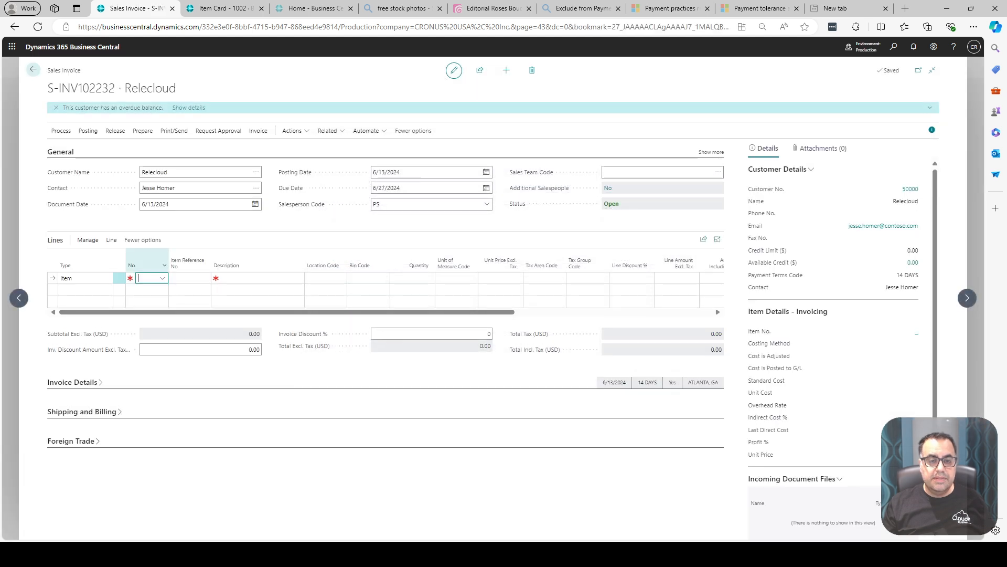
left_click(163, 278)
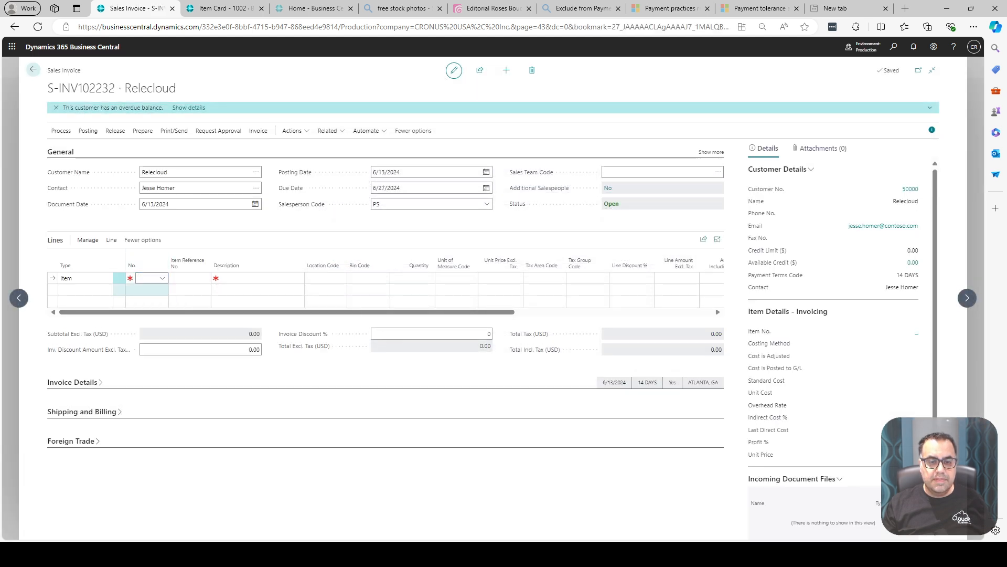
left_click(155, 337)
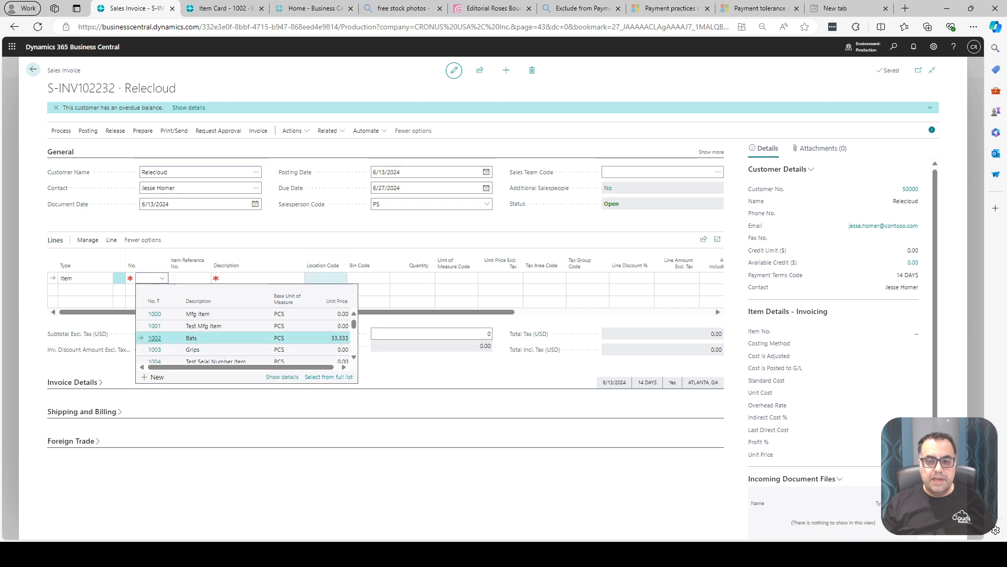
left_click(325, 278)
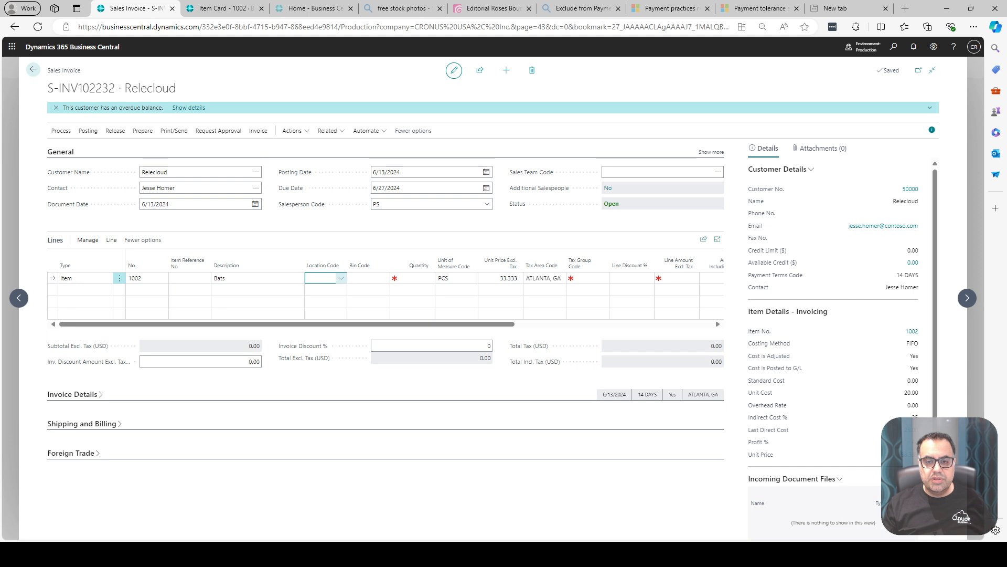
left_click(341, 278)
left_click(341, 278)
left_click(341, 278)
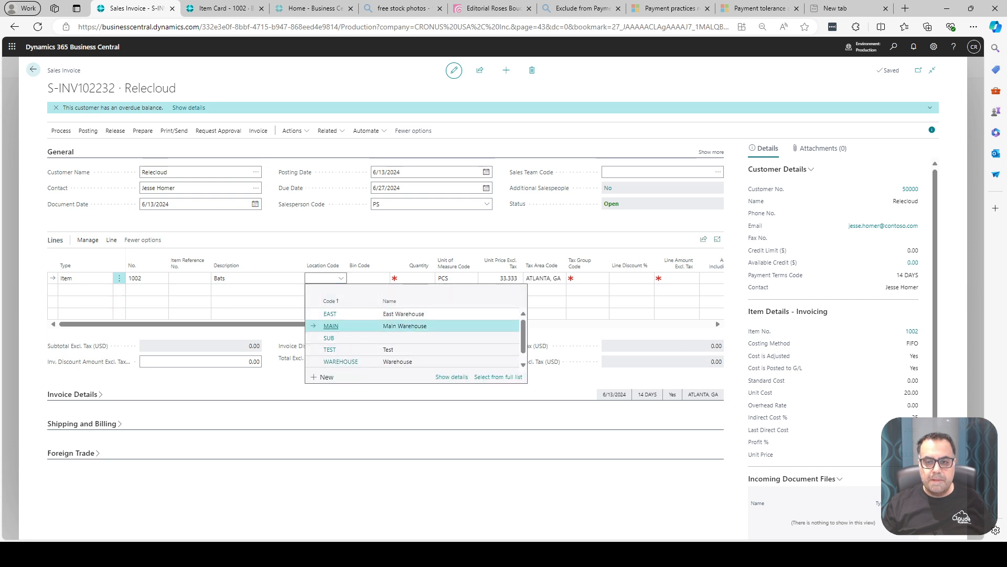
left_click(346, 326)
type("1")
key("Tab")
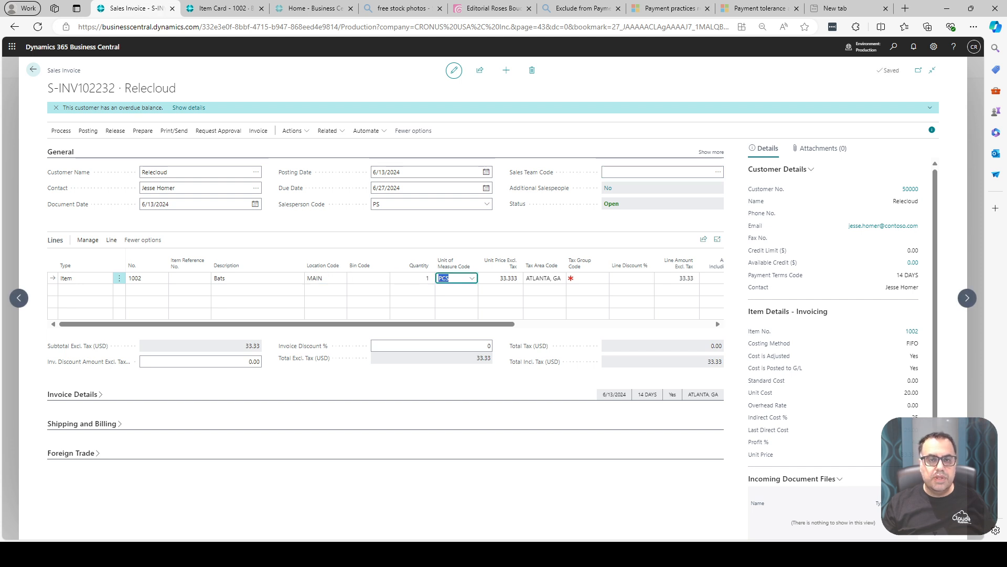
Open the dimension set entries of the whole invoice and add the AREA dimension with value A02 (Alabama).
left_click(259, 130)
left_click(74, 147)
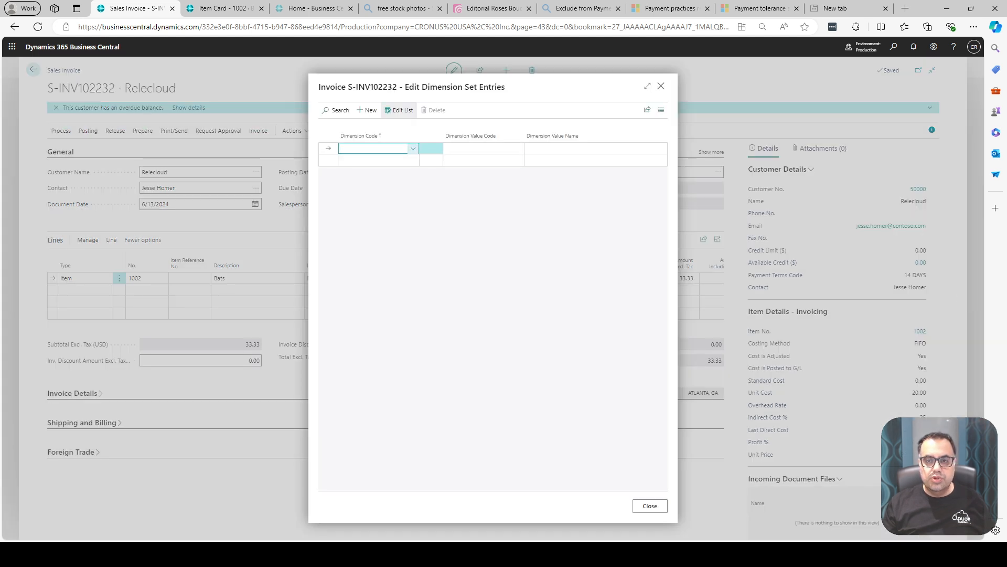
left_click(414, 149)
left_click(366, 184)
left_click(519, 149)
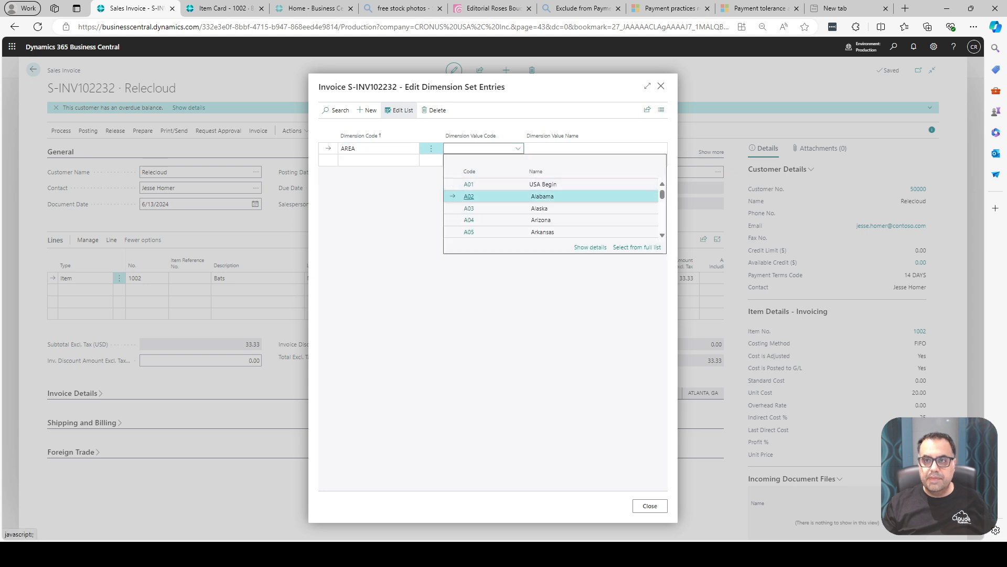
left_click(469, 197)
Add the CUSTOMERGROUP dimension with value LARGE to the invoice and accept updating the lines with the changed dimensions.
left_click(411, 160)
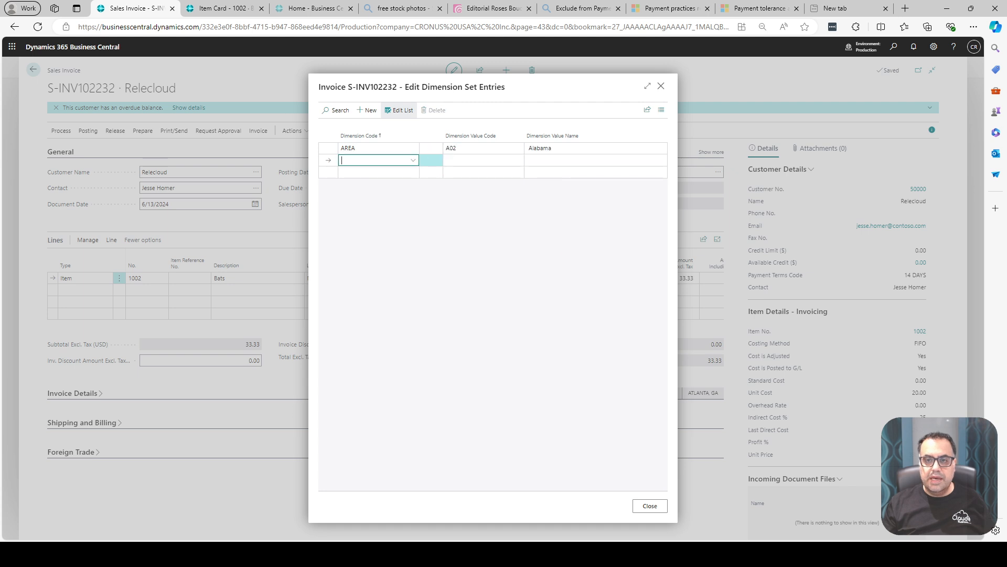
left_click(414, 160)
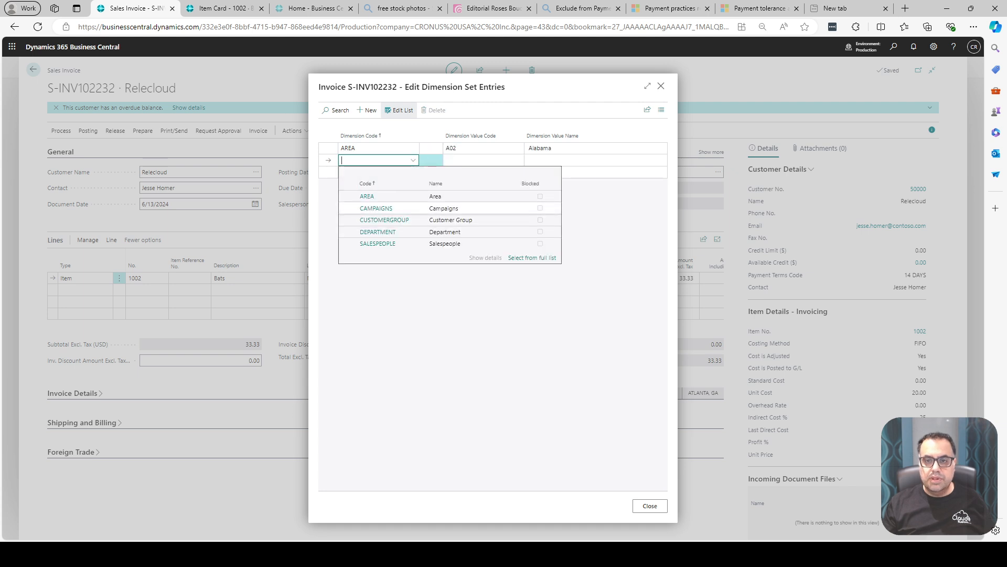
left_click(384, 219)
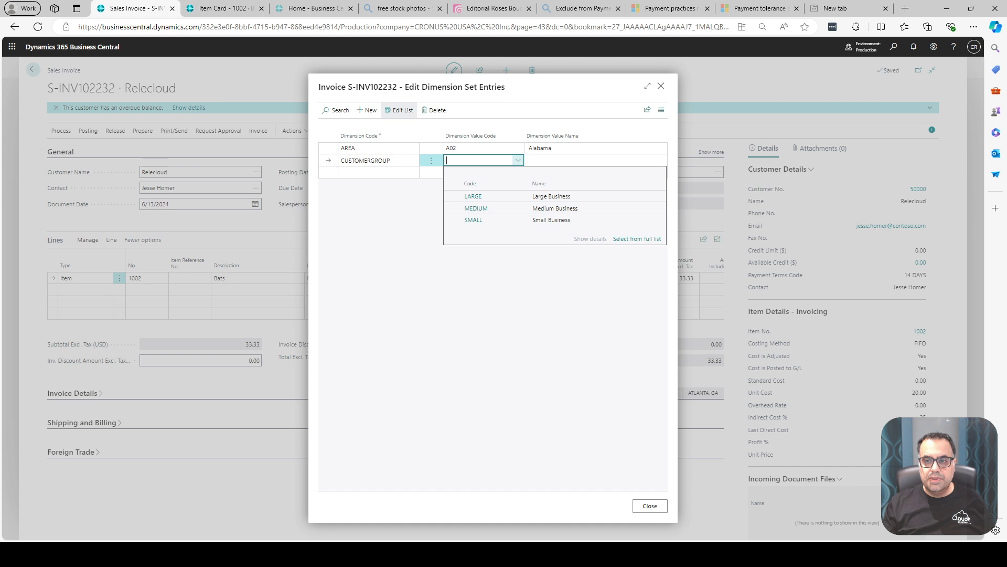
left_click(474, 196)
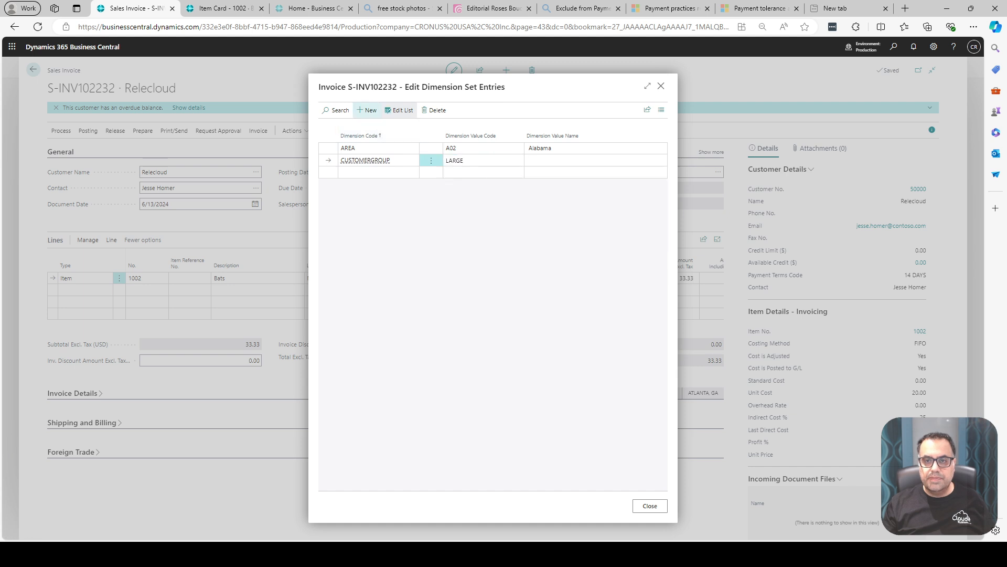
left_click(661, 86)
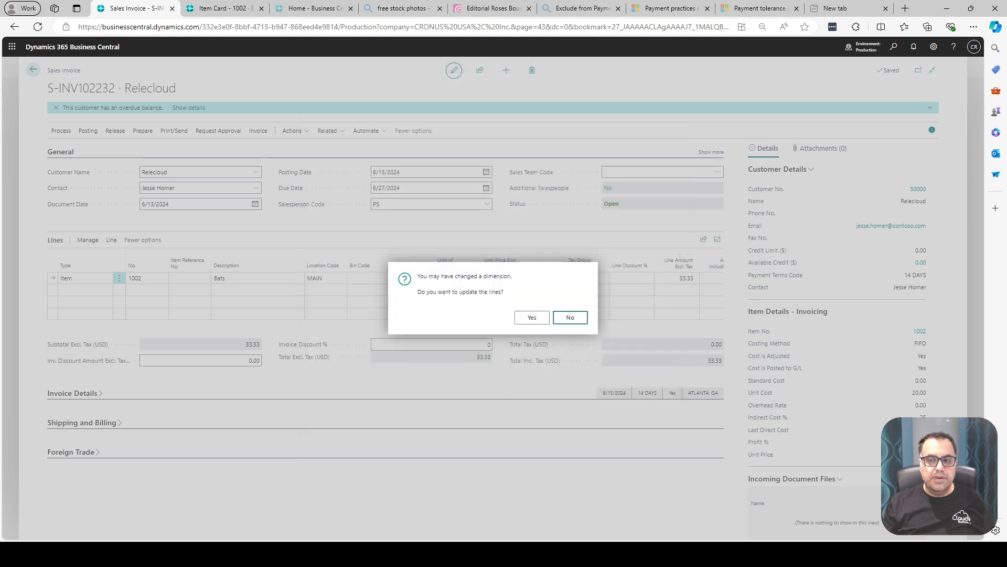
left_click(532, 318)
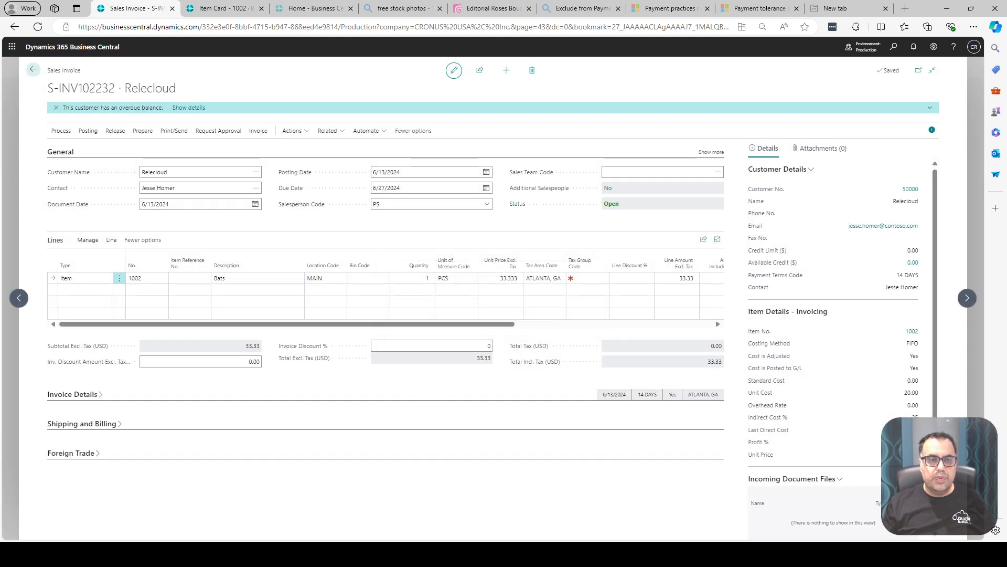
Try to post the Relecloud sales invoice and examine the posting error messages.
left_click(88, 130)
left_click(172, 148)
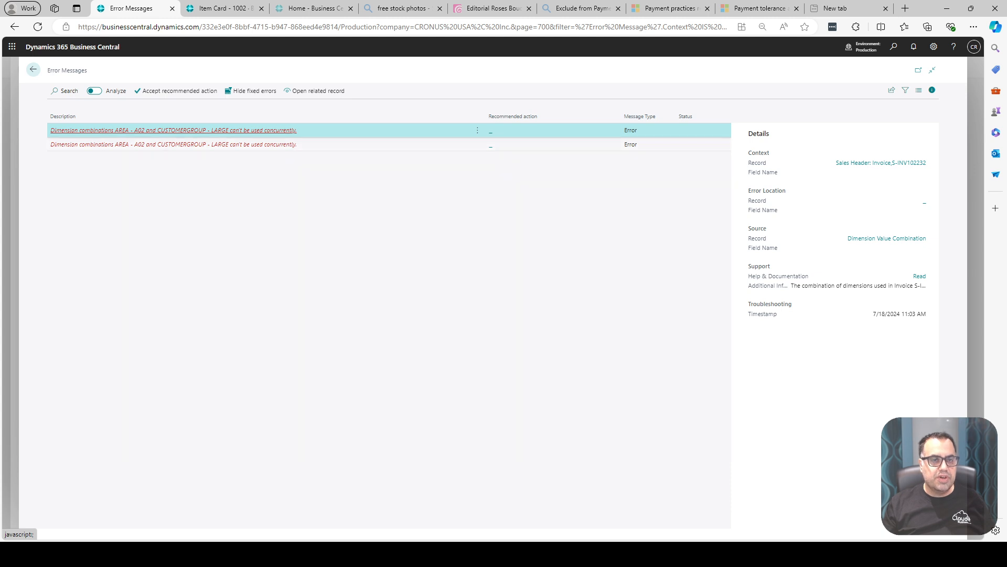
left_click(173, 131)
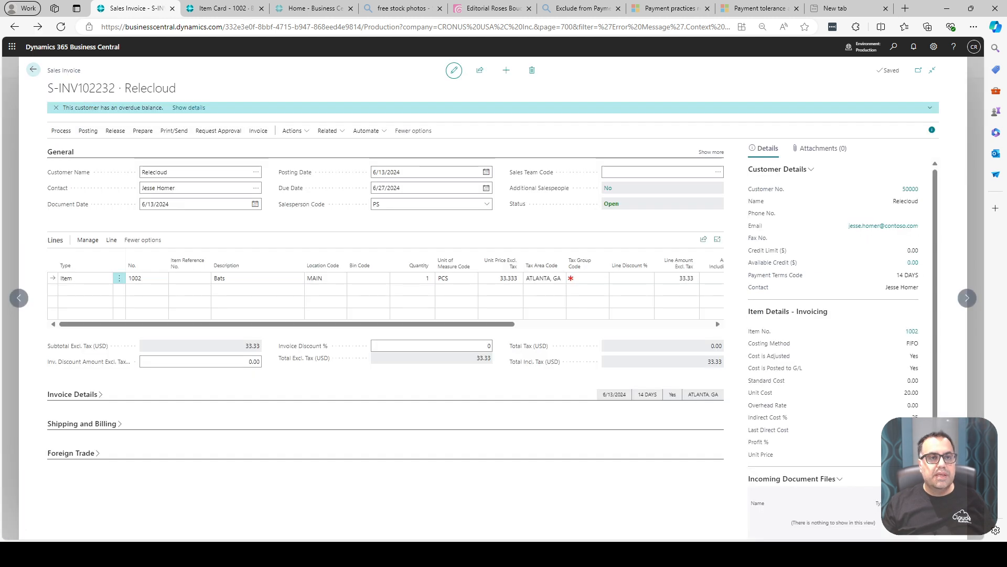
Exit the Relecloud sales invoice without posting it and return to the company home page.
key("Escape")
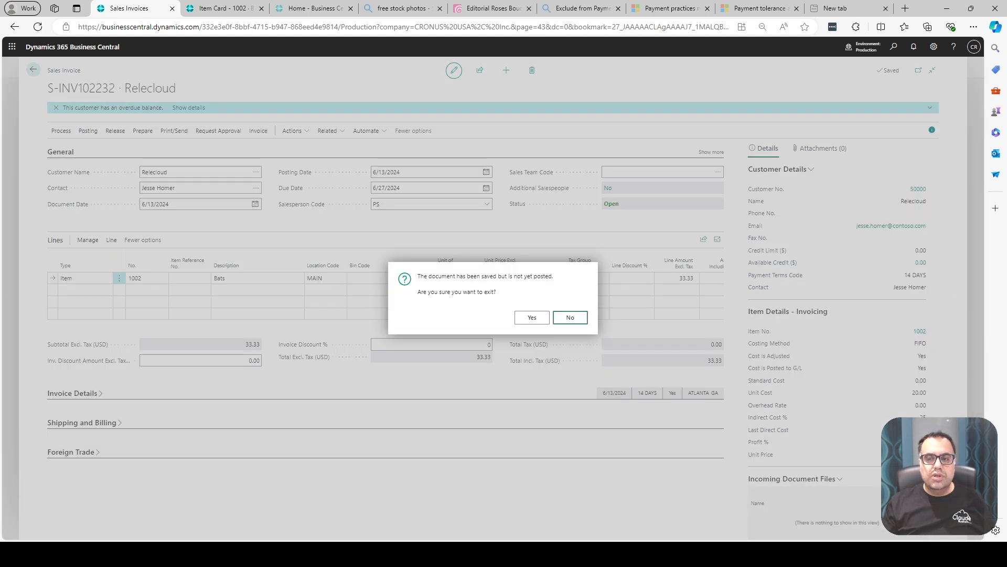
key("Return")
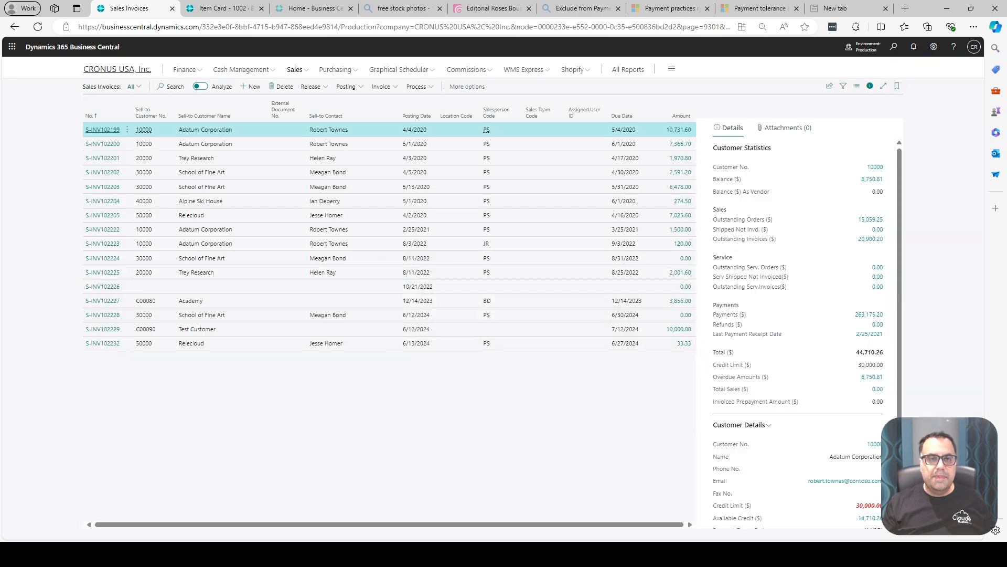
left_click(117, 69)
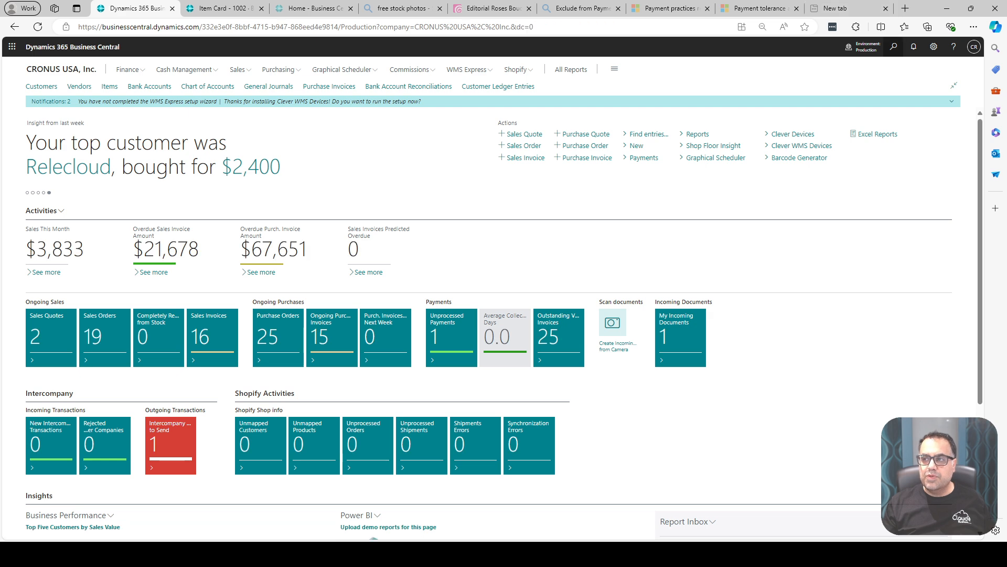
Search for "dimen co", open the Dimension Corrections page and open the Dimension Correction 6 entry.
left_click(893, 47)
type("dimen")
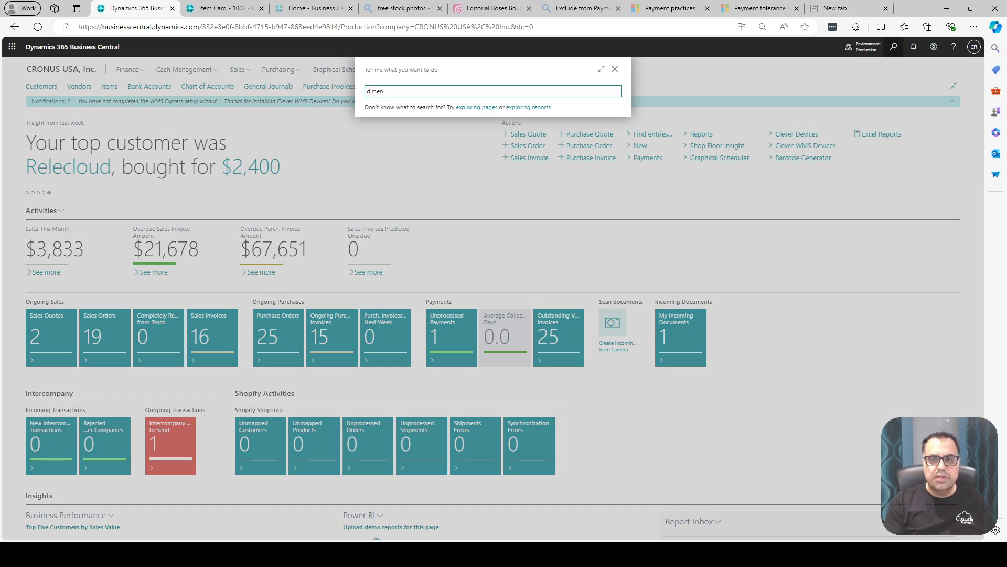
type(" co")
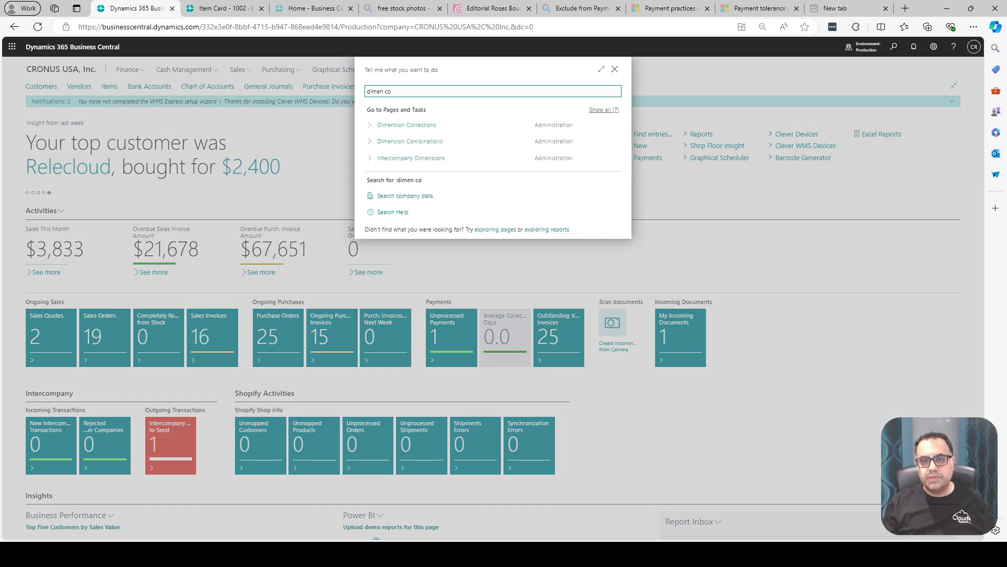
key("Down")
key("Return")
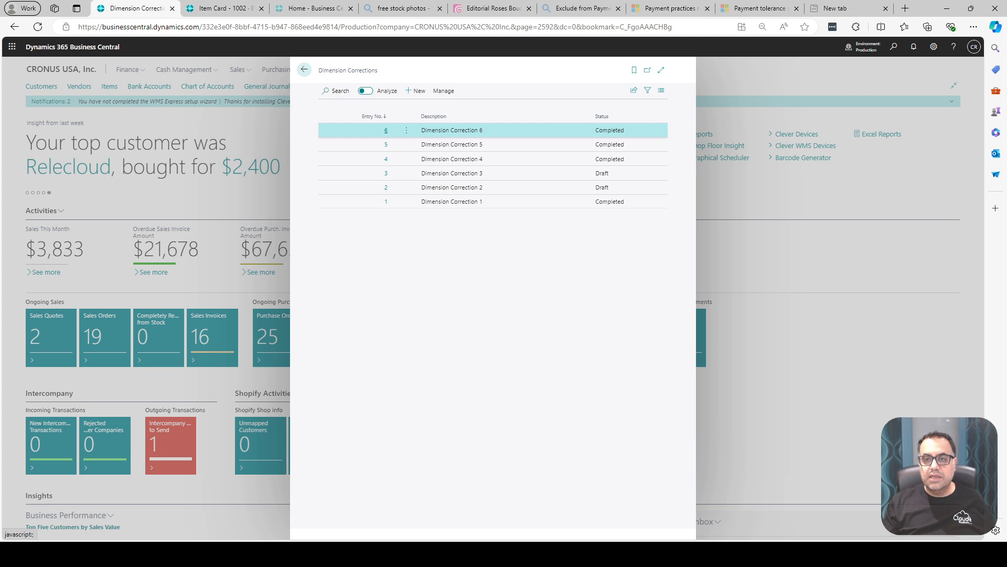
left_click(386, 130)
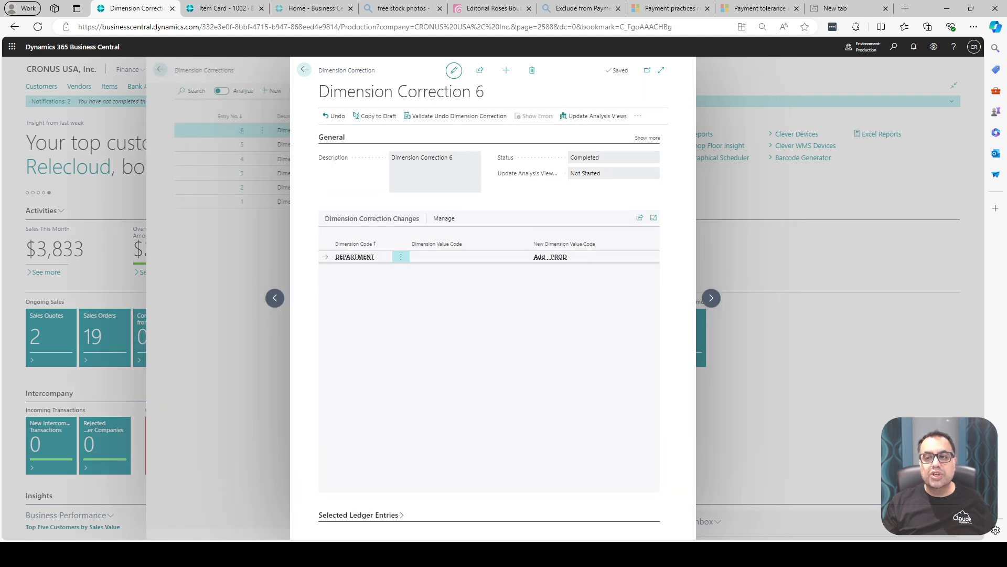